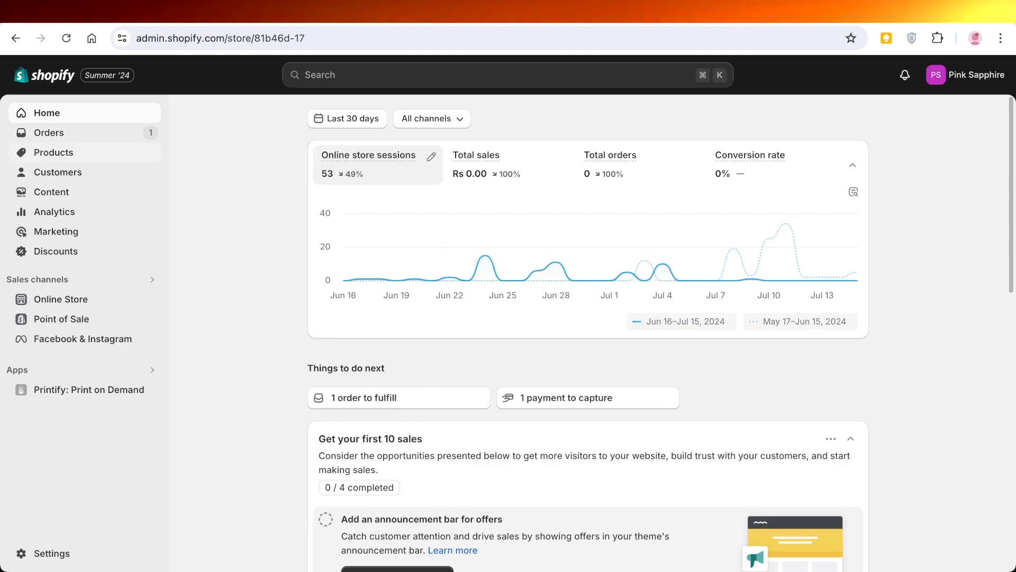
Open the Shopify App Store from the store's apps and sales channels settings.
click(53, 153)
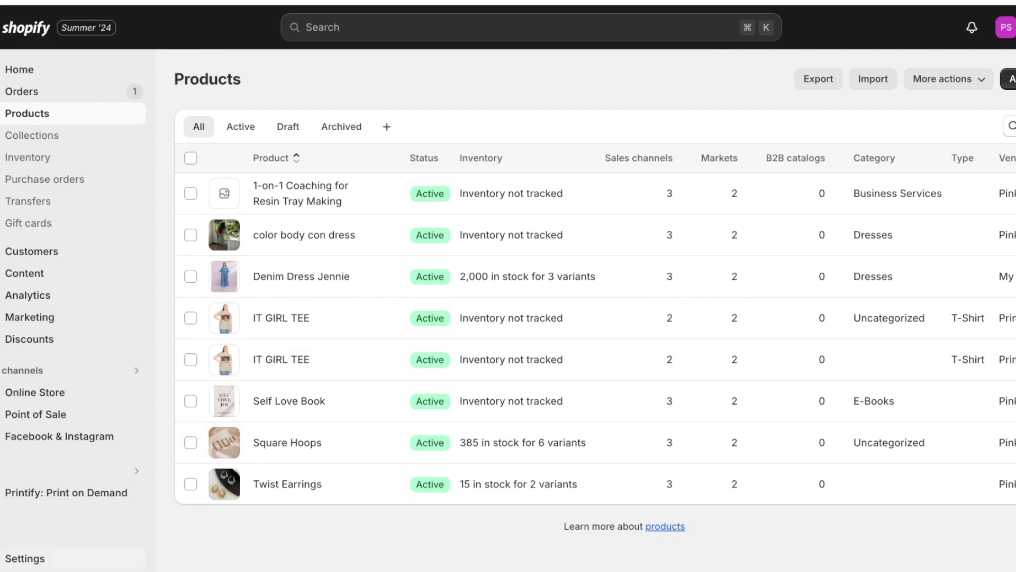
click(24, 558)
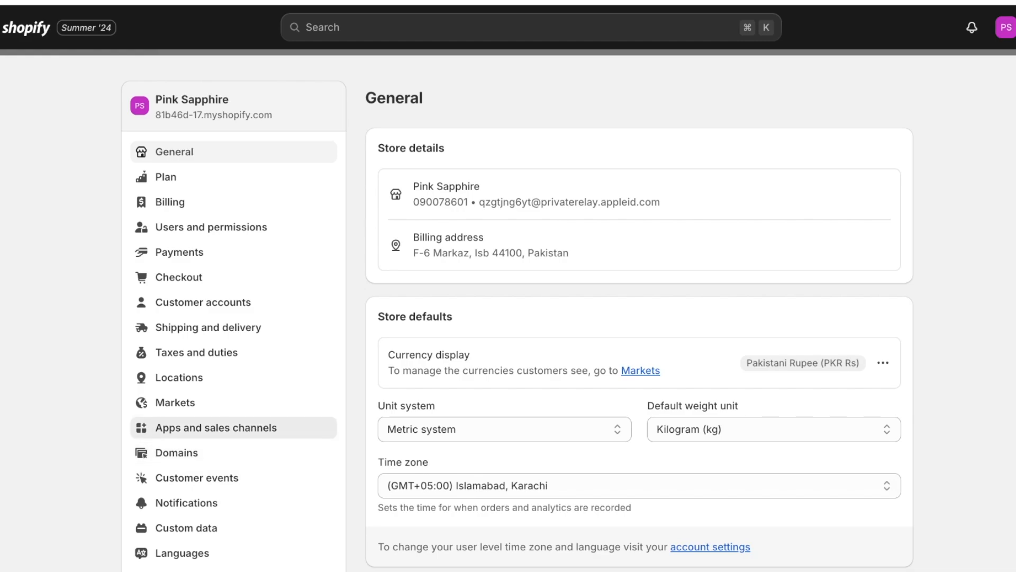
click(216, 427)
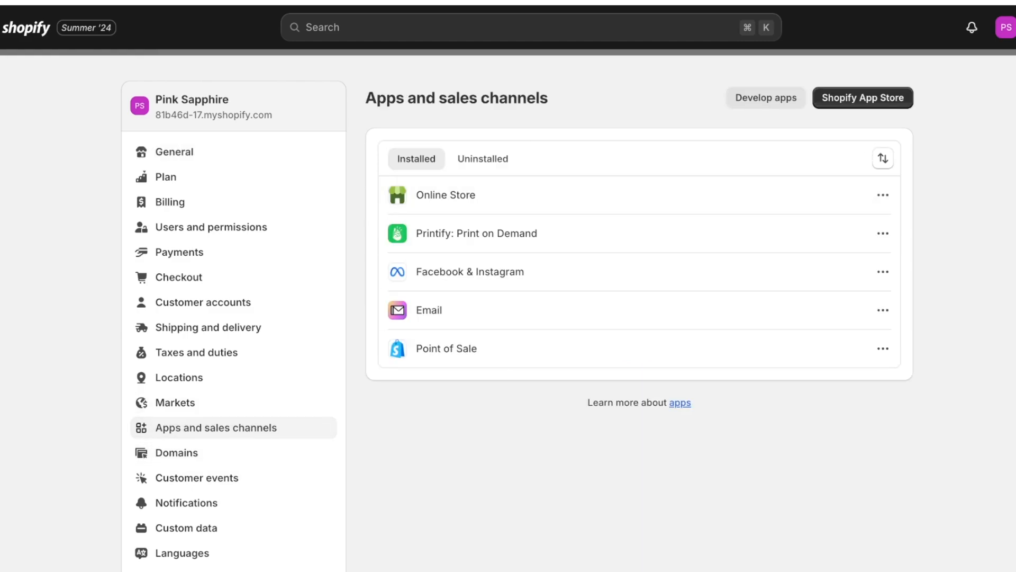
click(863, 98)
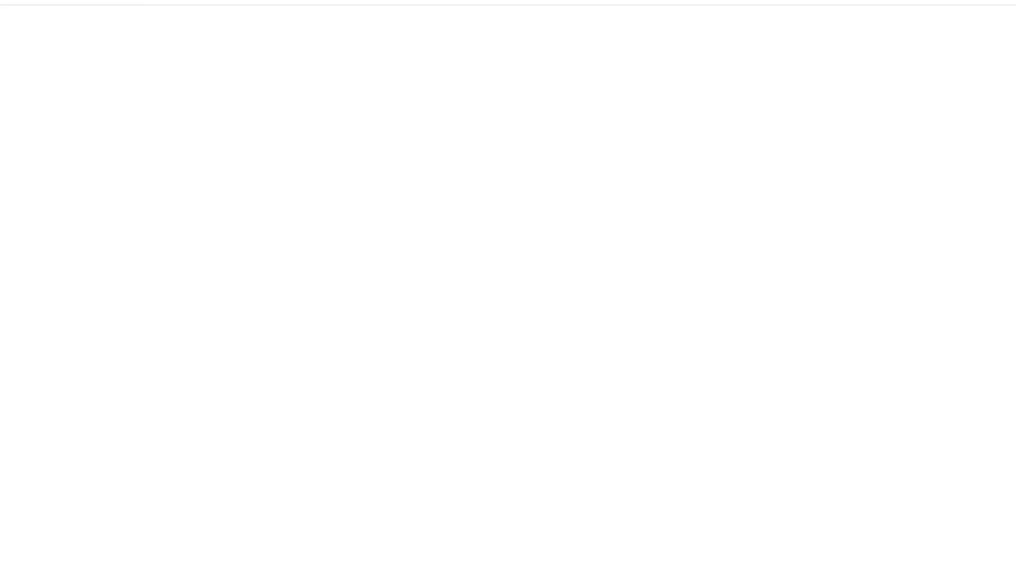
Search the app store for "ez preoder".
click(522, 33)
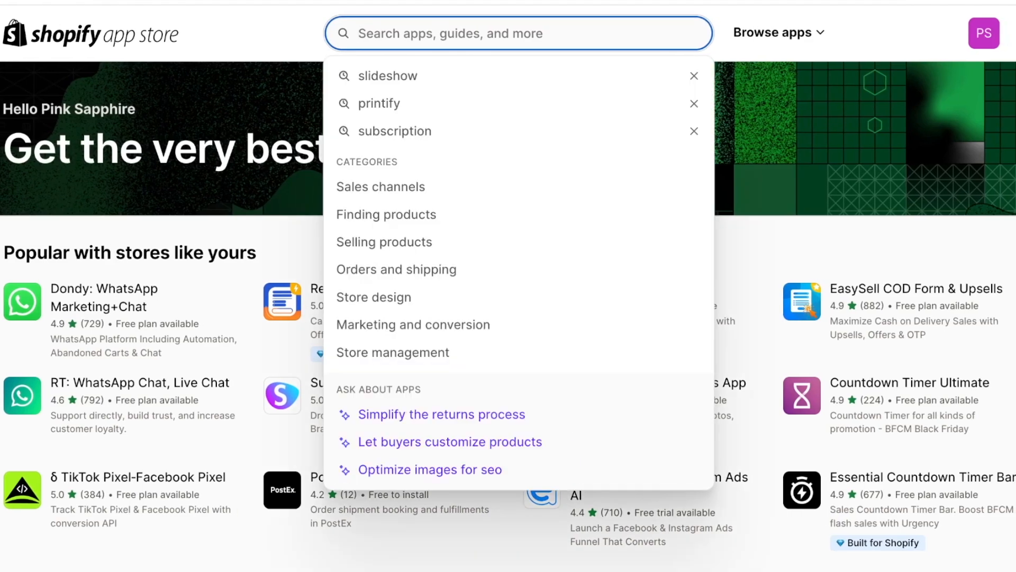
text(ezpre)
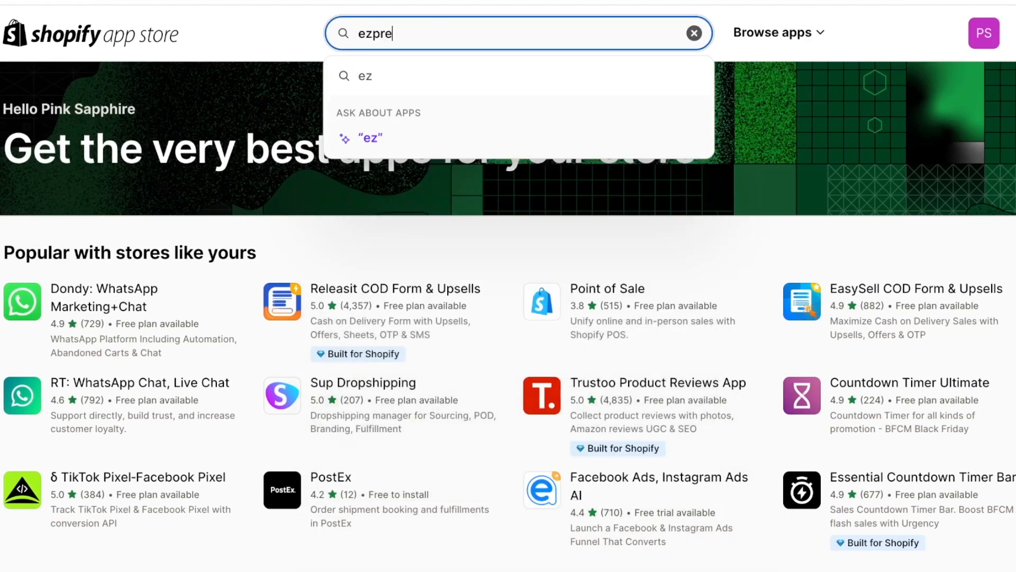
key(BackSpace)
key(BackSpace)
key(BackSpace)
text(p)
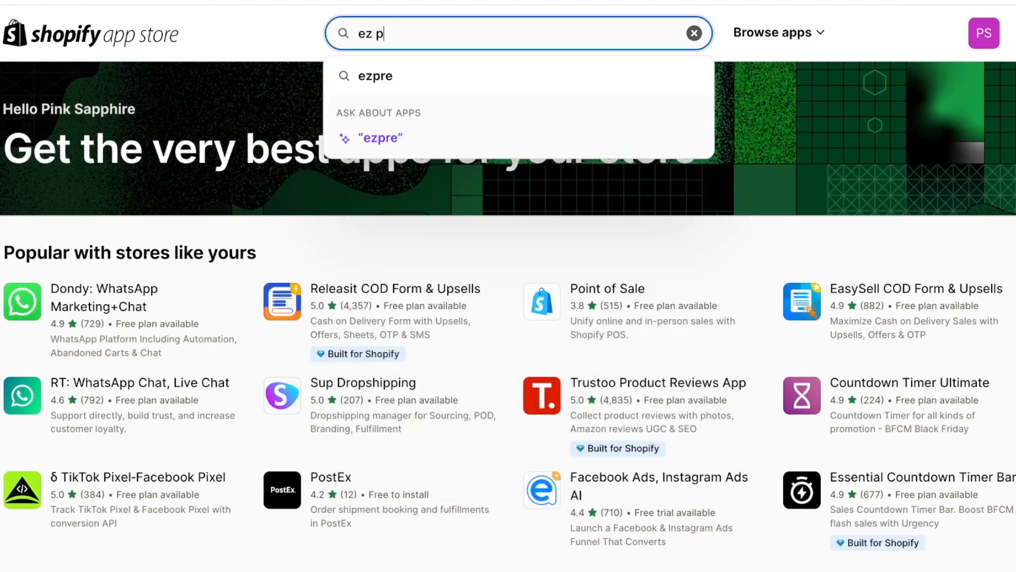
text(reoder)
key(Return)
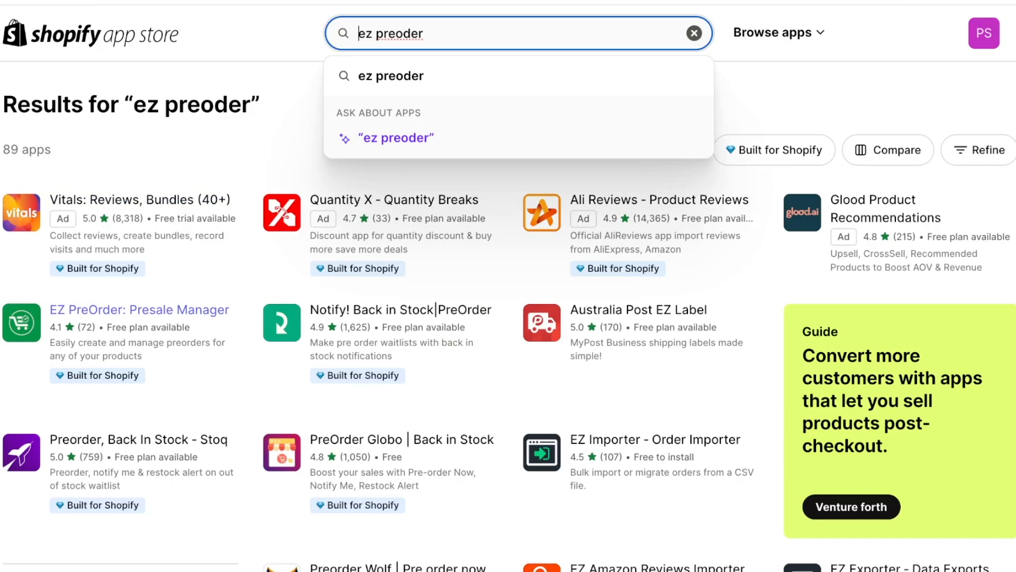
Install the EZ PreOrder: Presale Manager app on the store and pin it to the admin navigation.
click(139, 310)
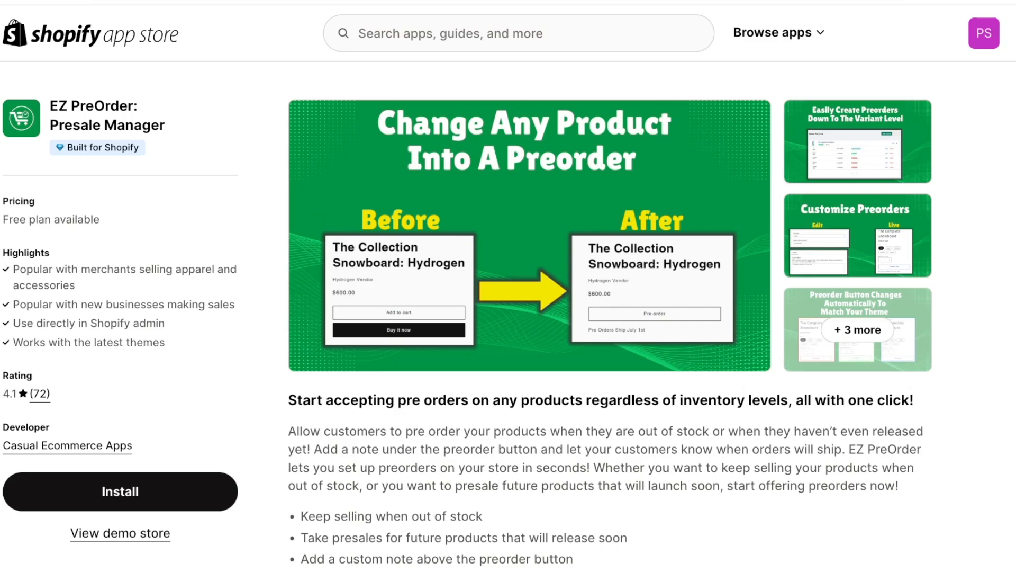
click(121, 491)
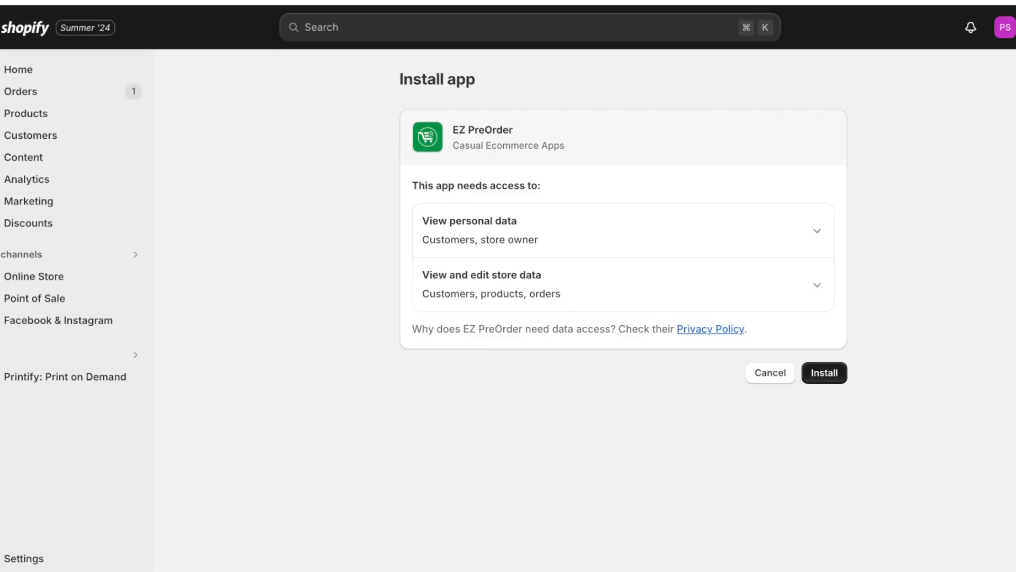
click(824, 372)
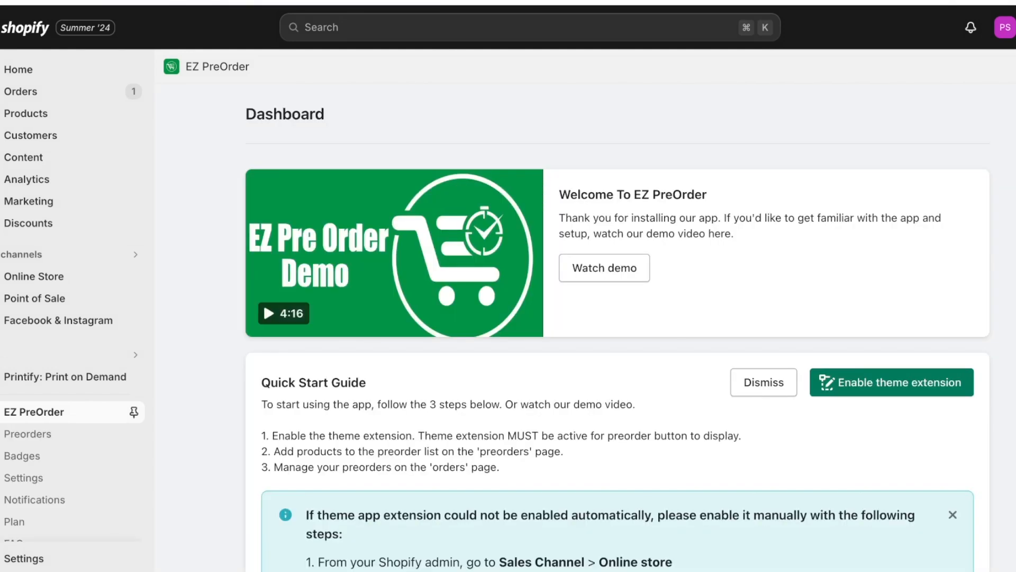
click(134, 412)
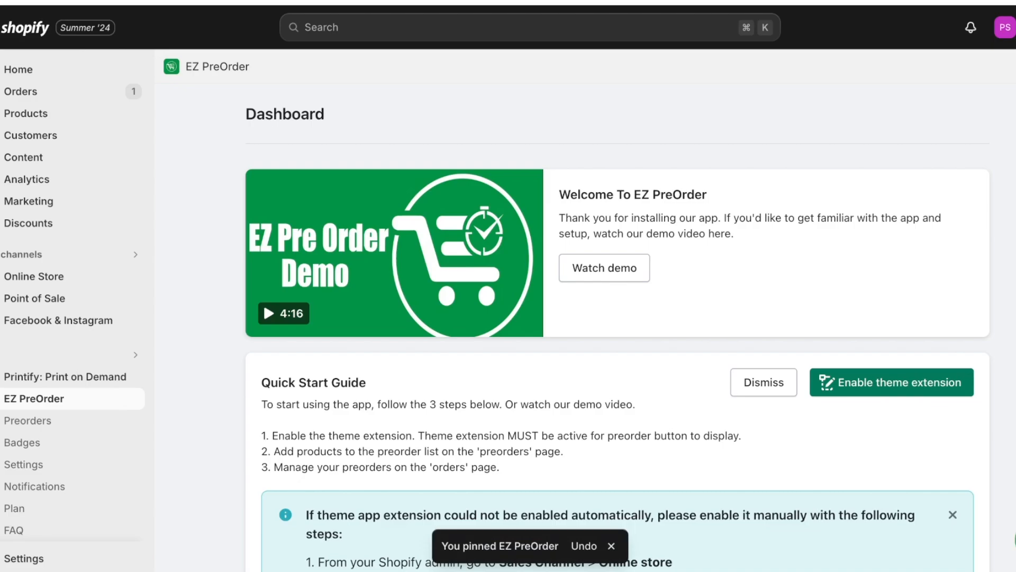
Enable the Pre order theme extension in the live Copy of Dawn theme and save the theme.
scroll(617, 328, down, 3)
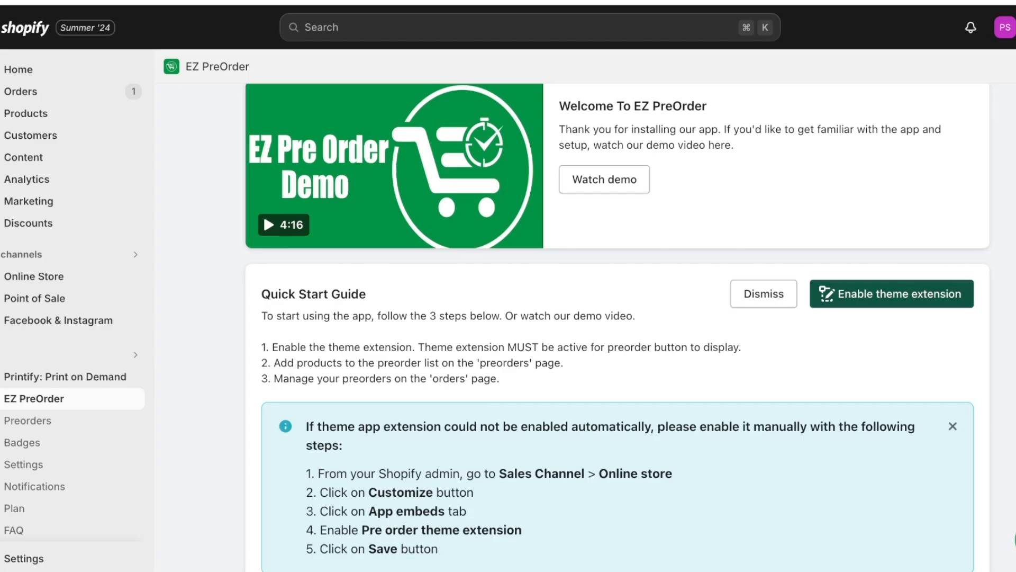
scroll(617, 327, down, 1)
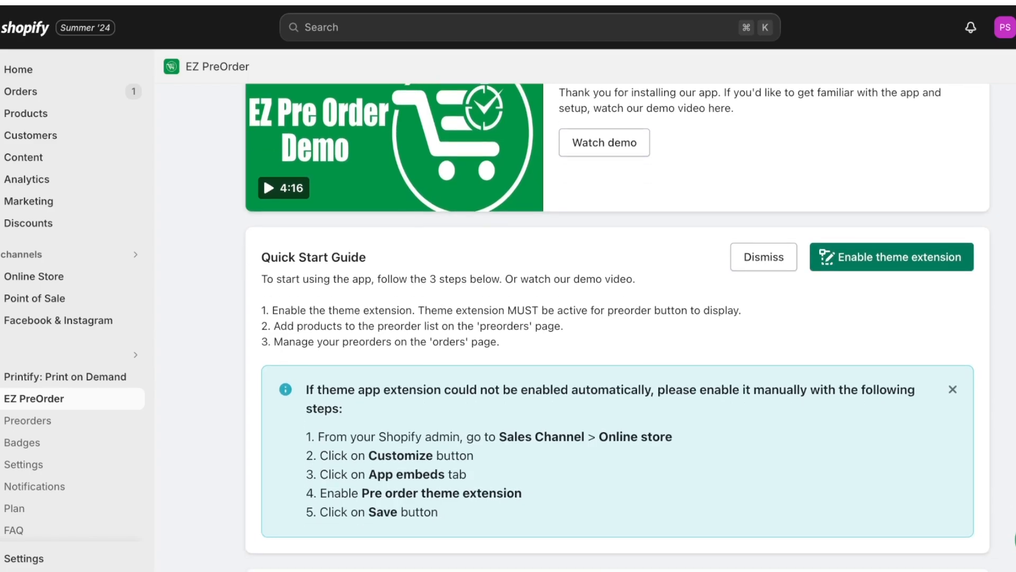
click(892, 256)
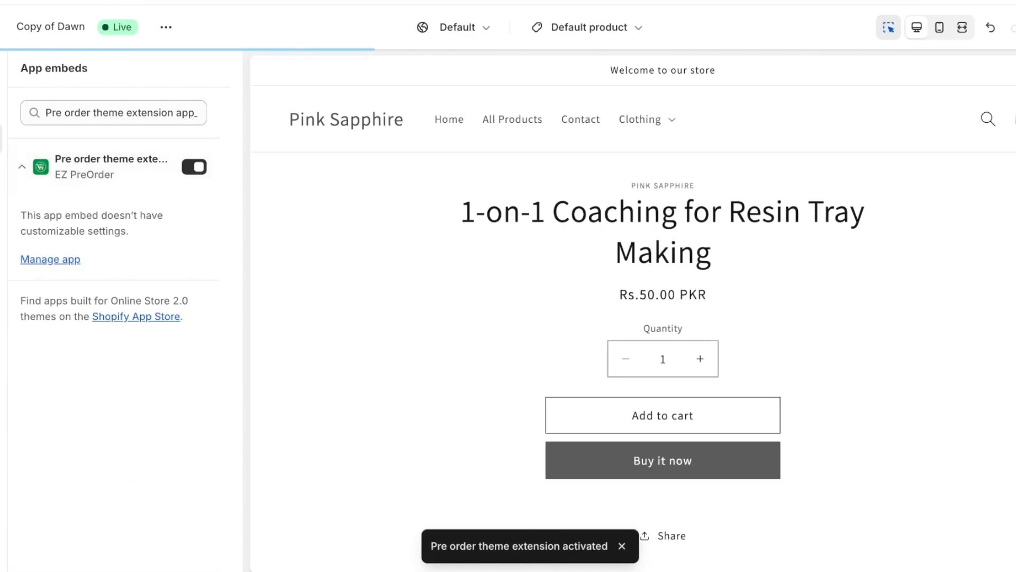
click(994, 27)
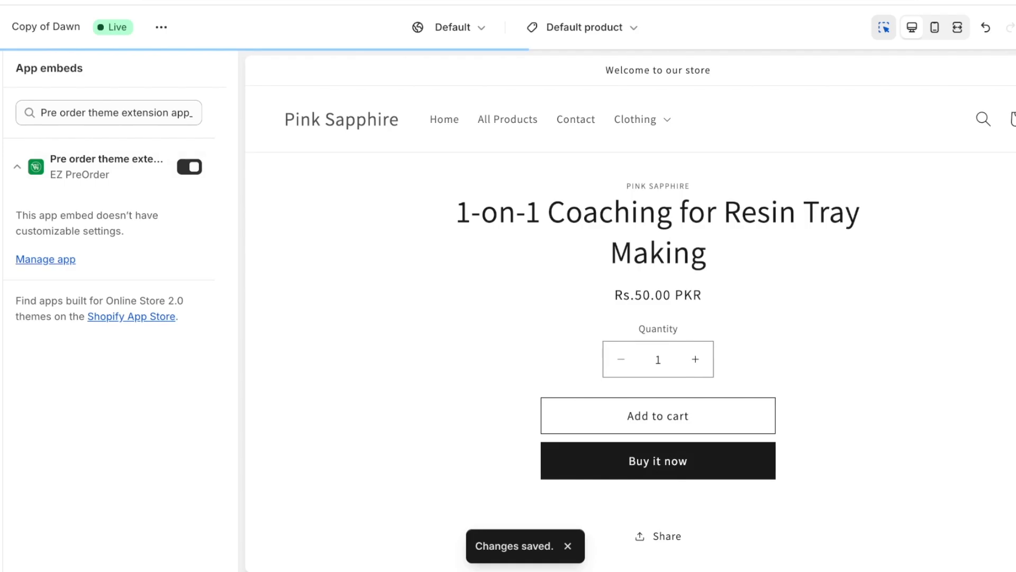
Examine the theme's sections and app embeds, plus the EZ PreOrder dashboard's quick start guide and plan details.
click(13, 70)
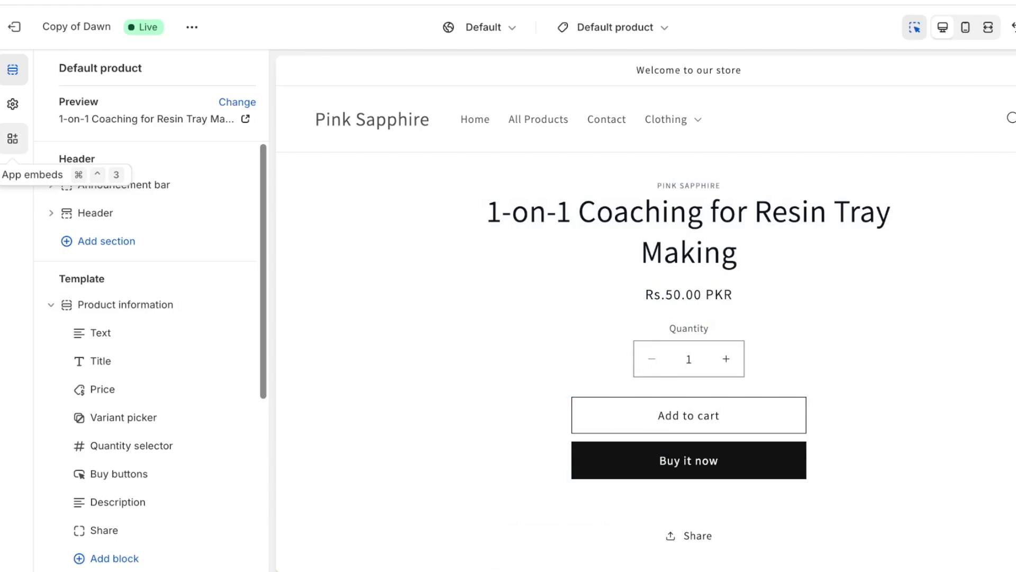
click(13, 139)
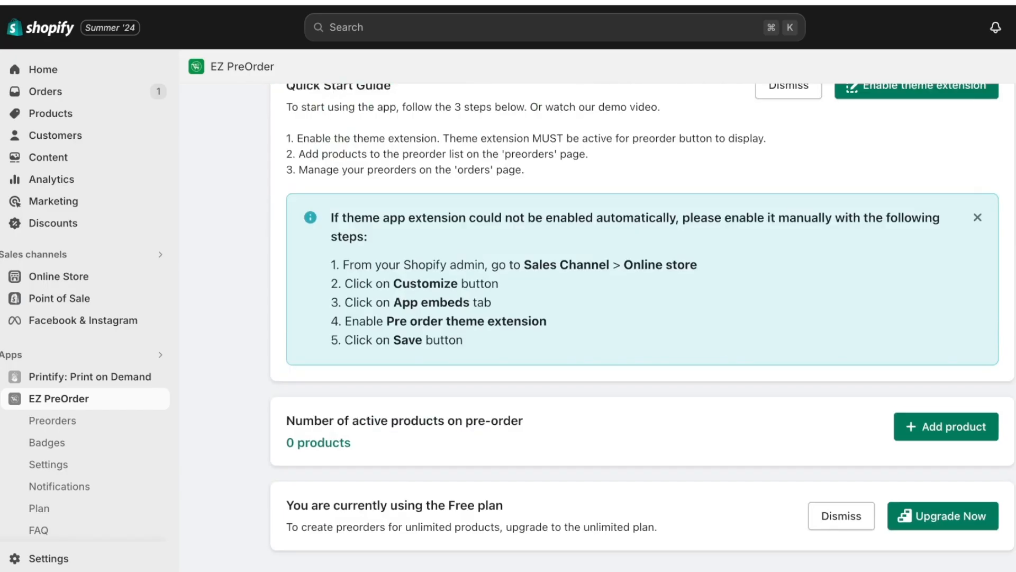
scroll(642, 318, down, 1)
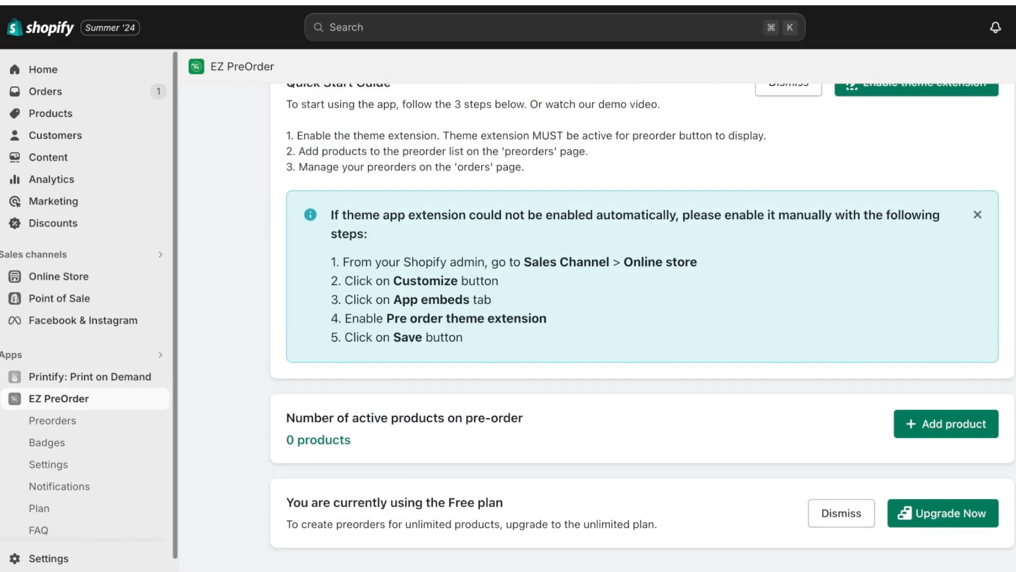
scroll(642, 327, up, 4)
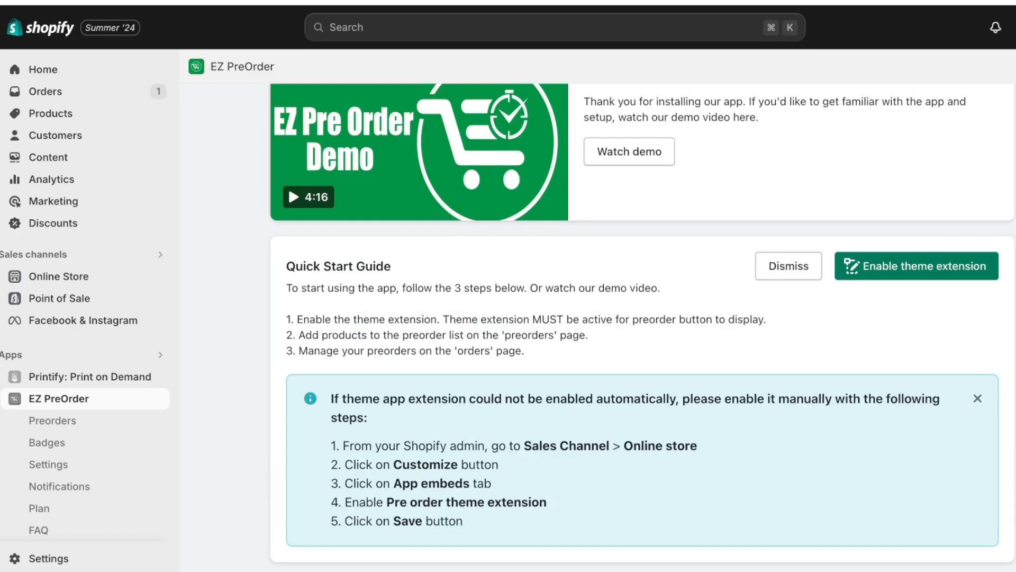
scroll(642, 327, down, 4)
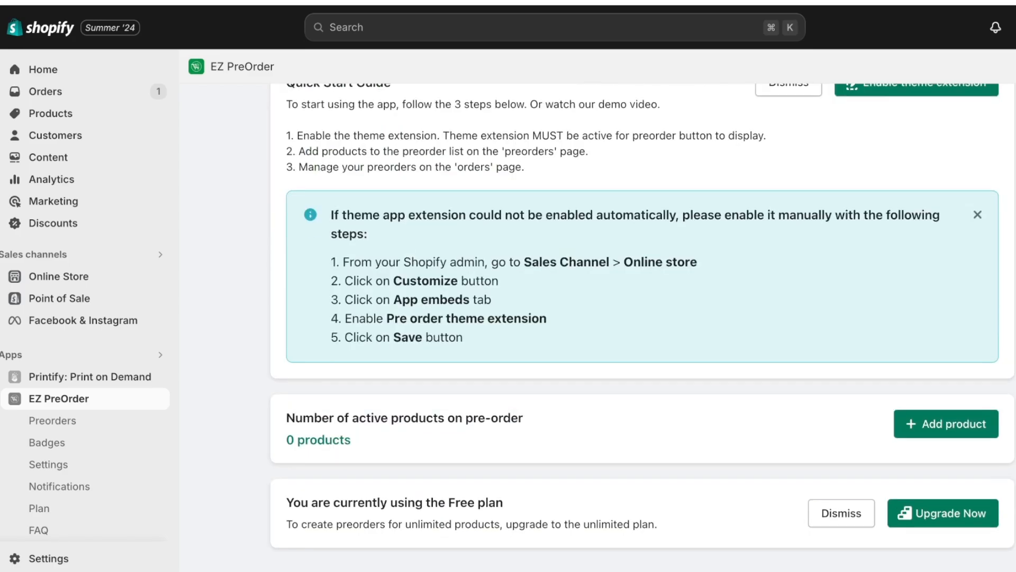
scroll(642, 318, up, 5)
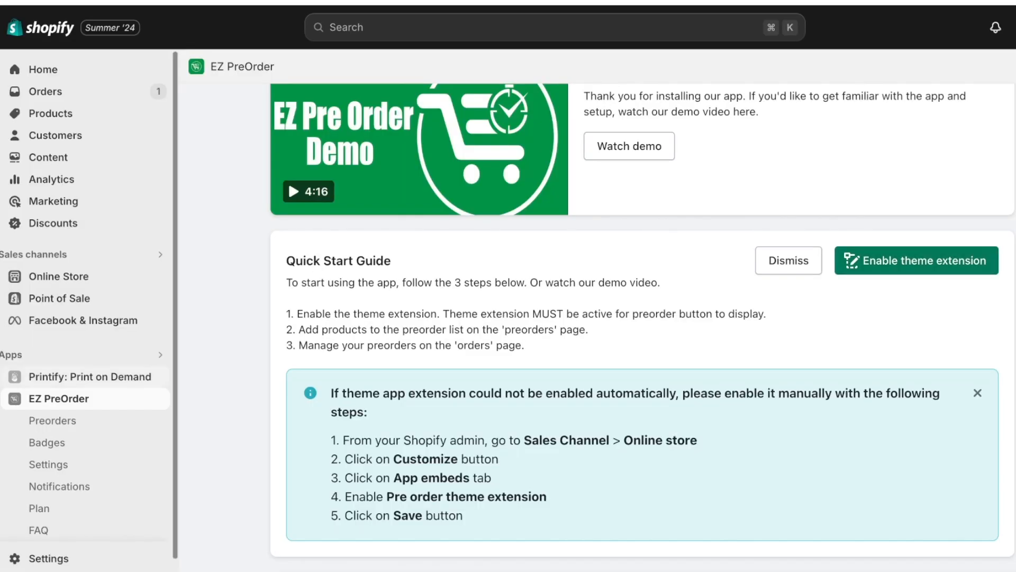
Add the Self Love Book product to the EZ PreOrder preorder list and save the selection.
click(53, 421)
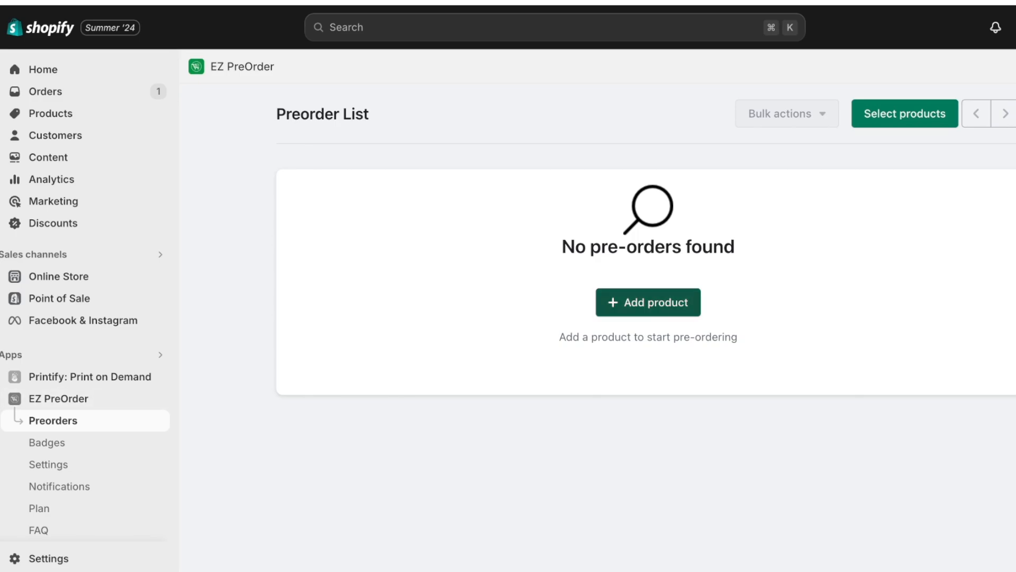
click(648, 302)
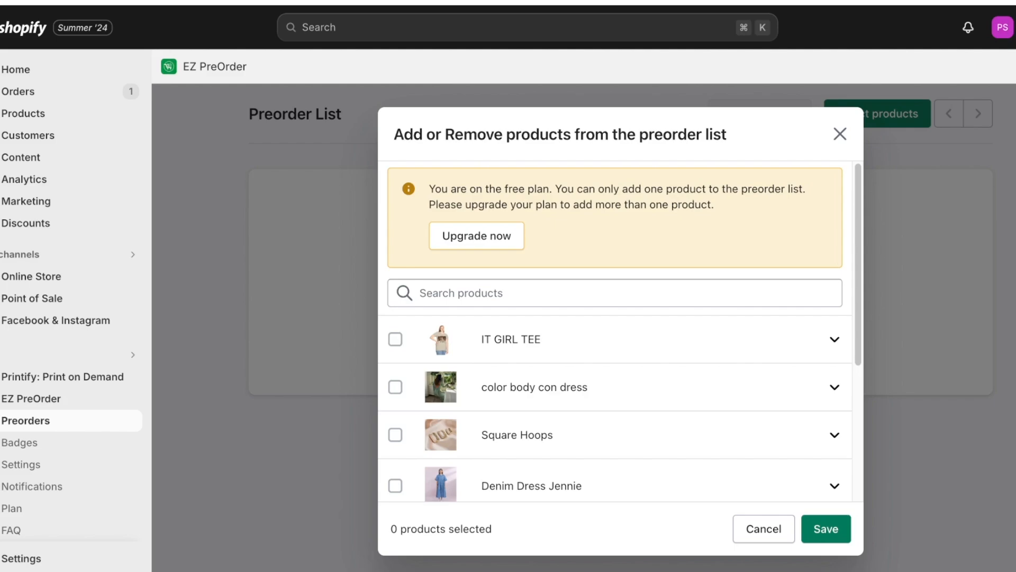
click(835, 339)
scroll(615, 331, down, 3)
scroll(615, 330, up, 1)
click(835, 211)
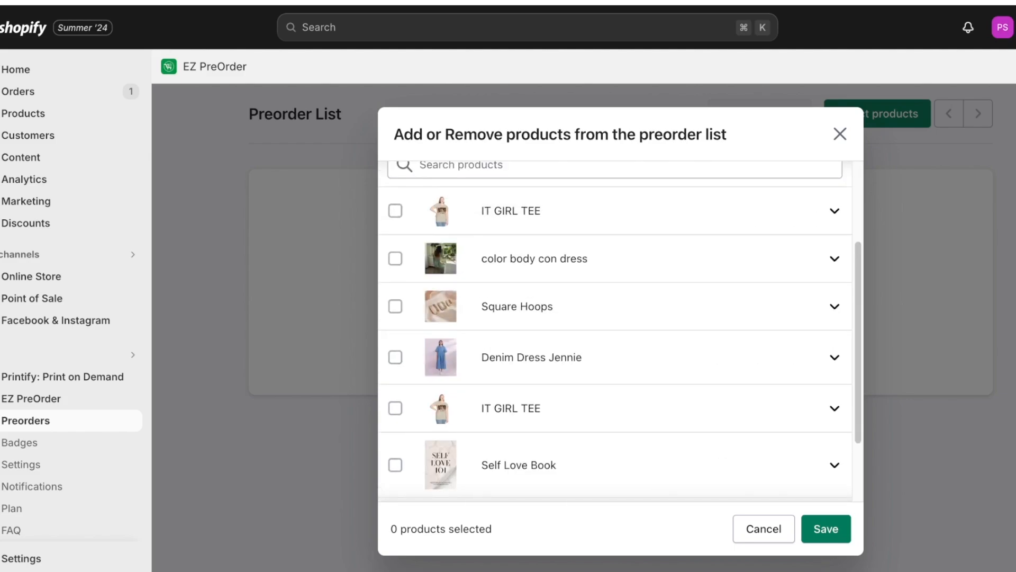
scroll(615, 331, down, 2)
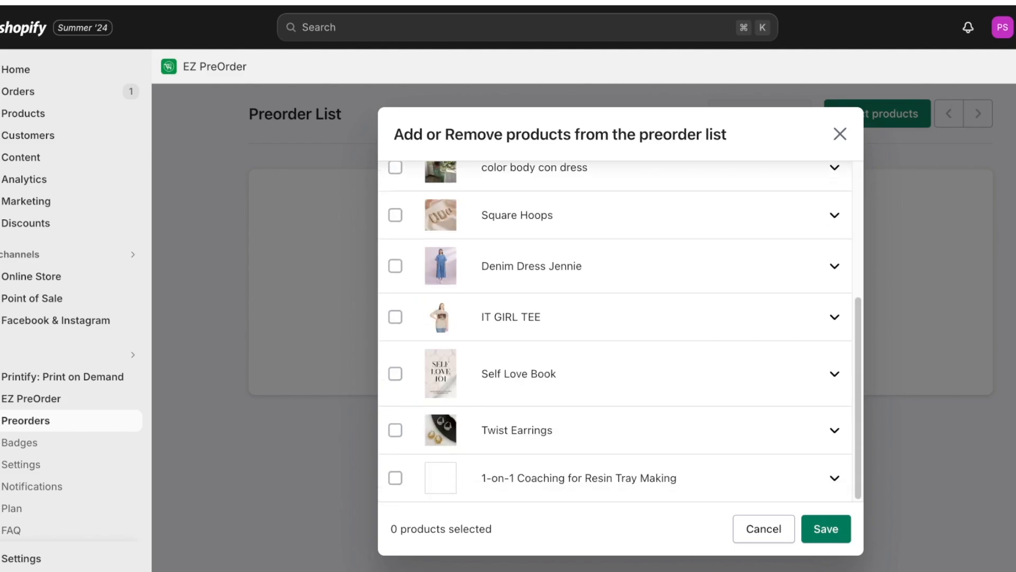
click(395, 374)
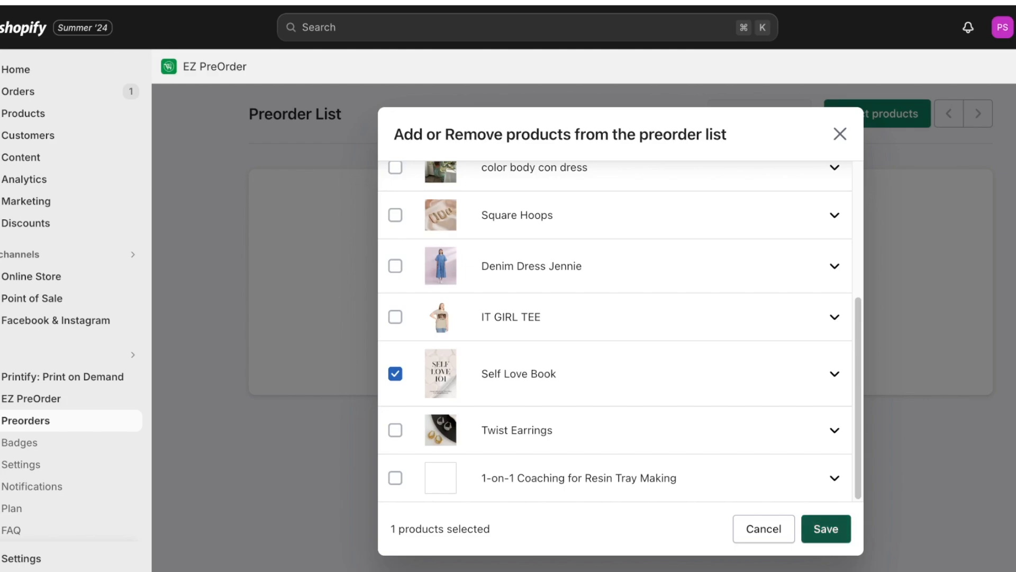
click(825, 529)
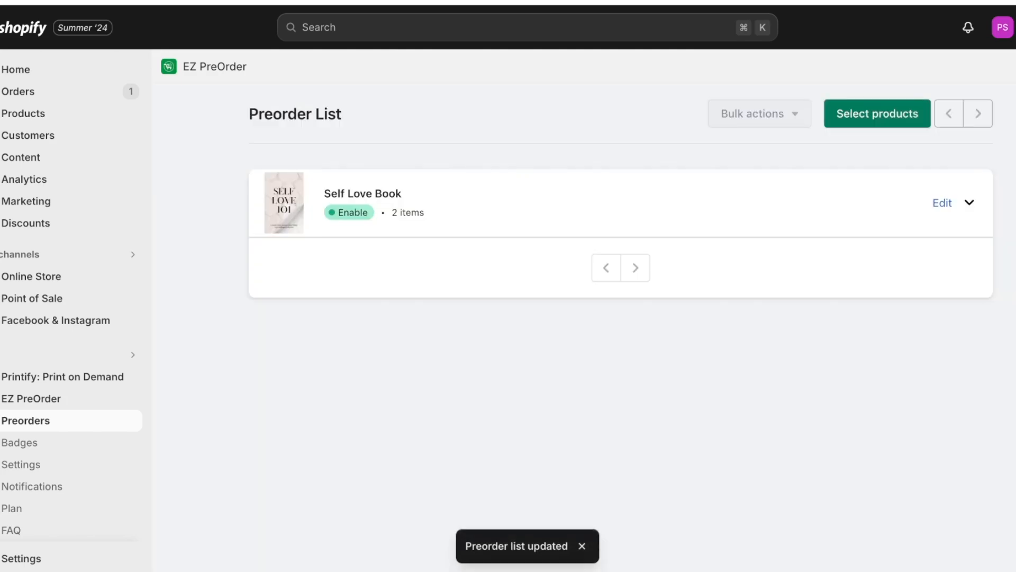
Open the Self Love Book's preorder settings for editing and apply the settings to all variants.
click(942, 203)
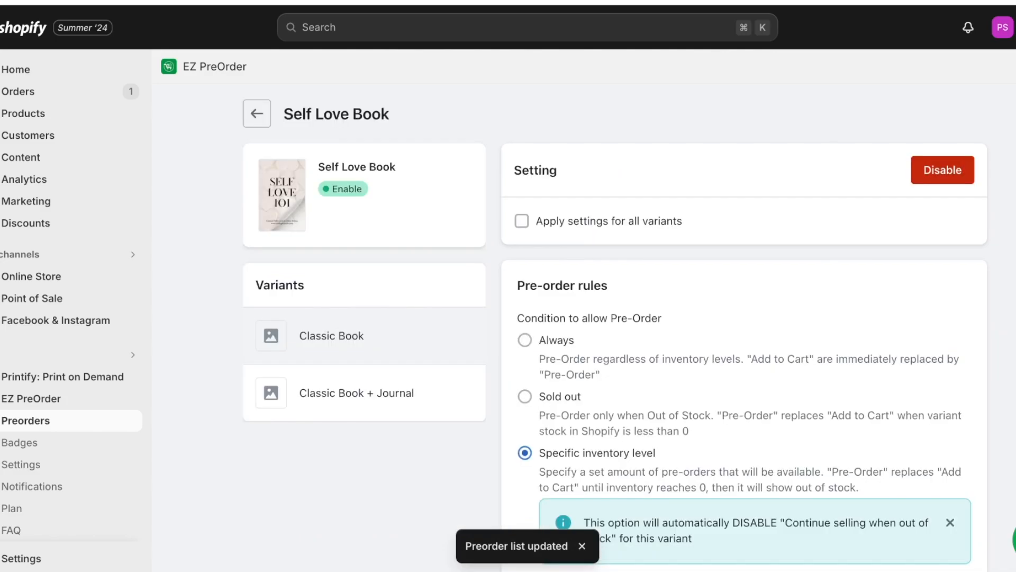
click(522, 220)
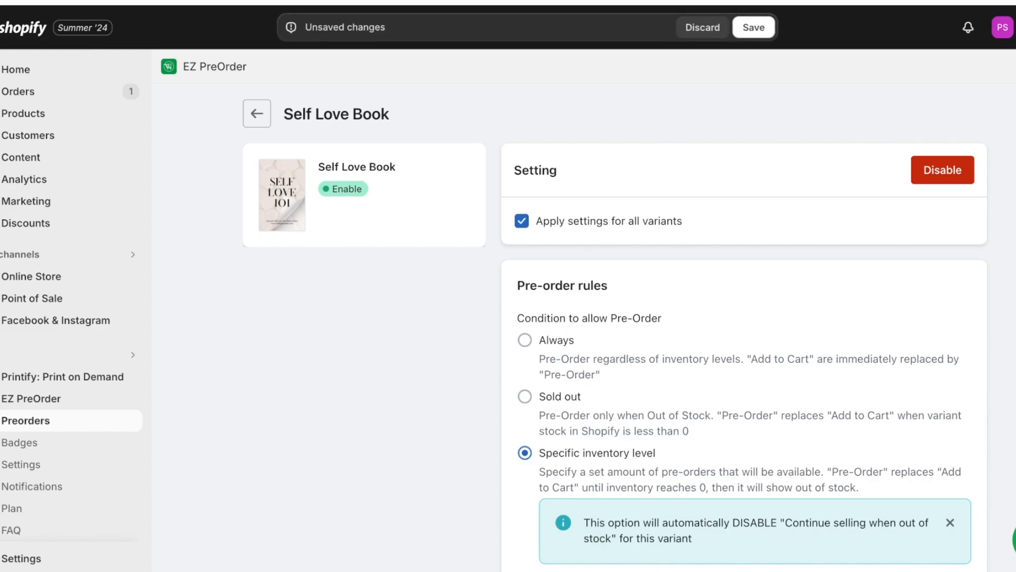
click(522, 221)
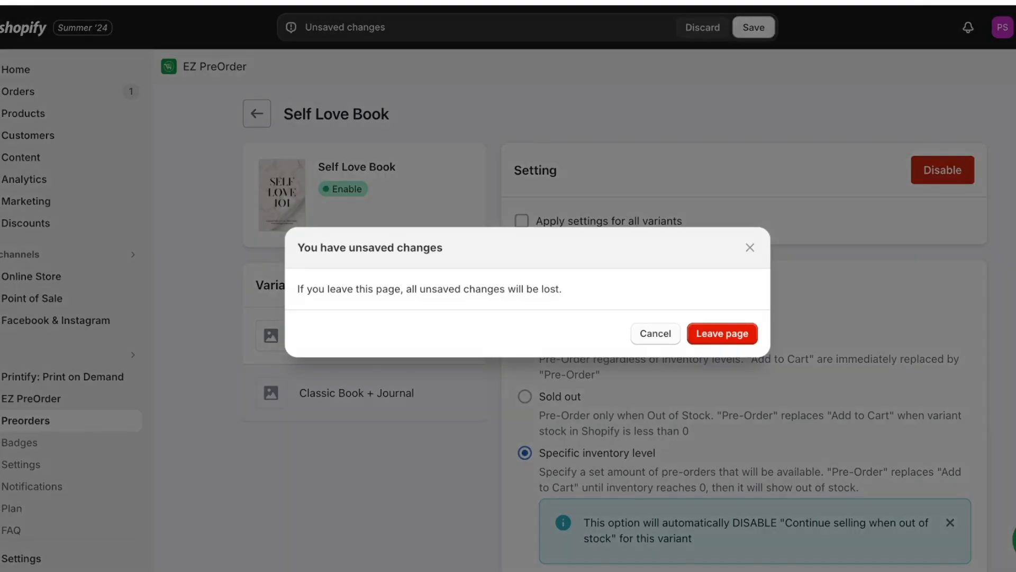
key(Escape)
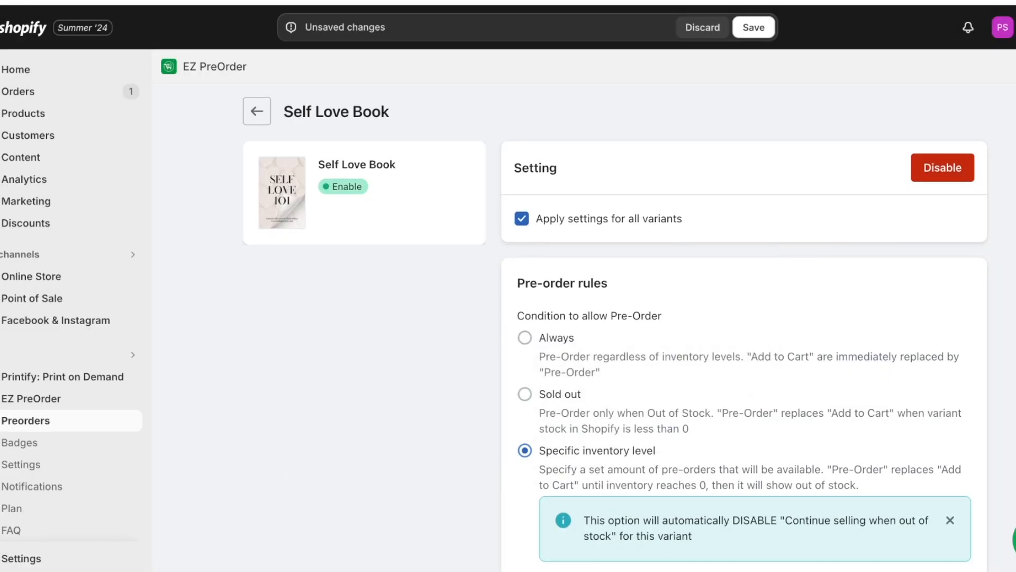
Examine the Self Love Book's pre-order rules, including the allowed conditions and the location inventory field.
scroll(582, 317, down, 2)
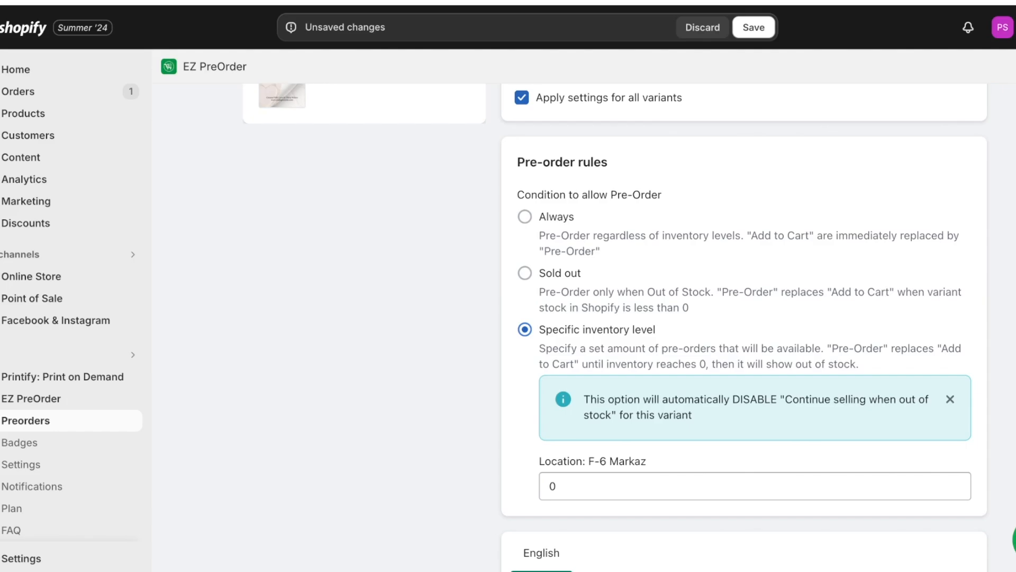
scroll(615, 327, up, 2)
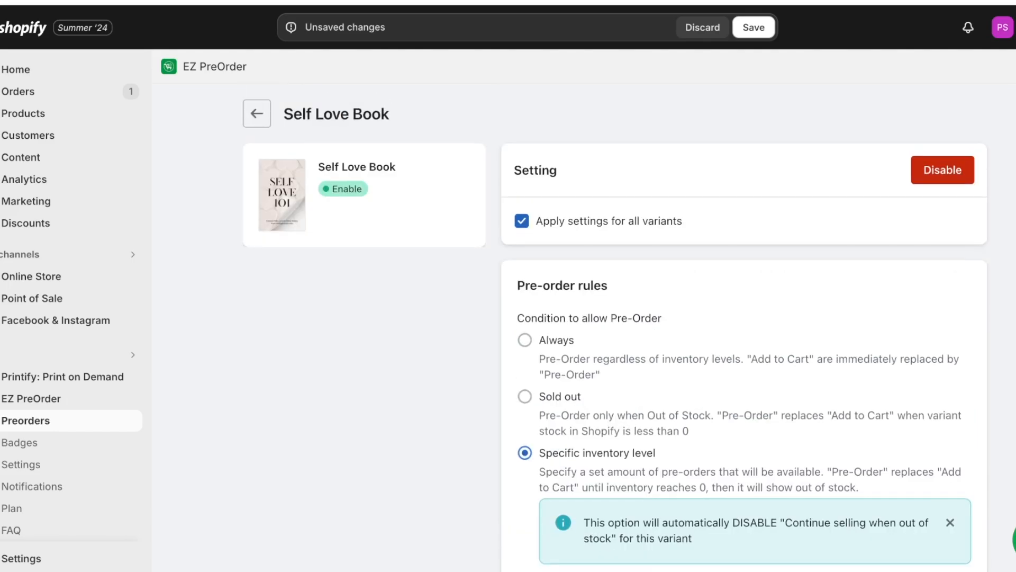
scroll(615, 328, down, 2)
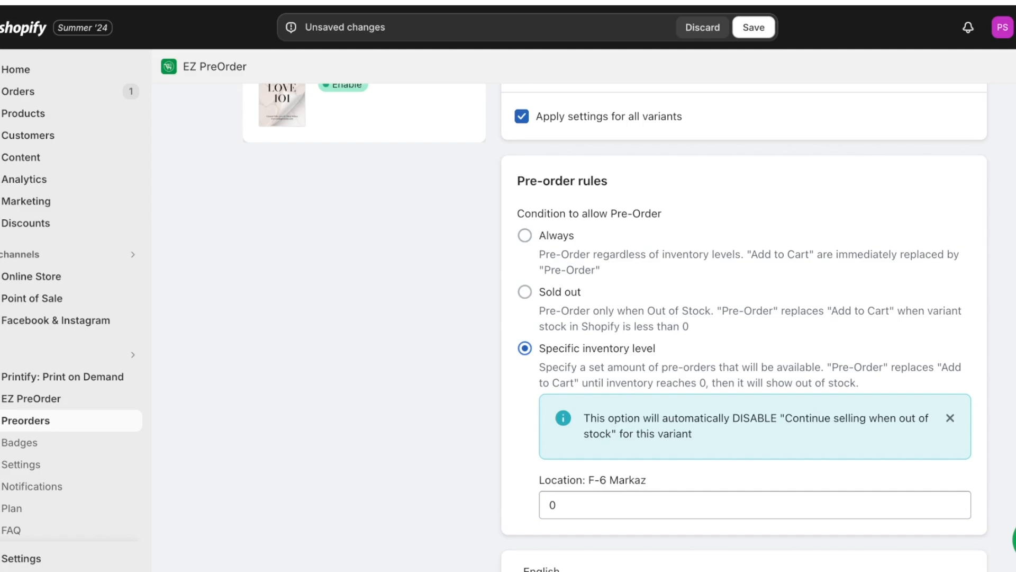
Dismiss the out-of-stock selling notice and try entering an inventory level for the F-6 Markaz location.
click(951, 418)
double_click(554, 427)
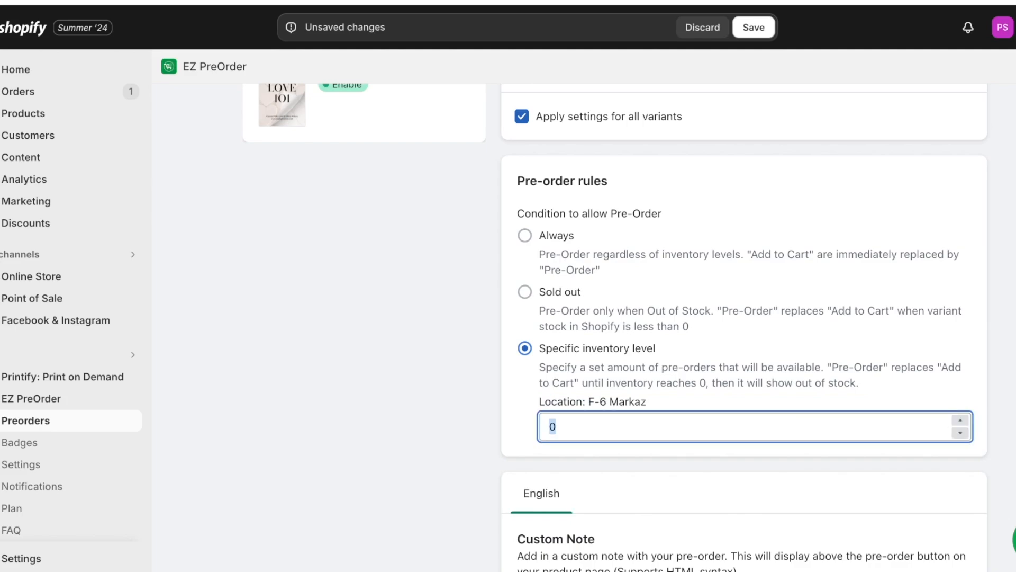
click(553, 427)
key(BackSpace)
text(10)
scroll(741, 427, down, 2)
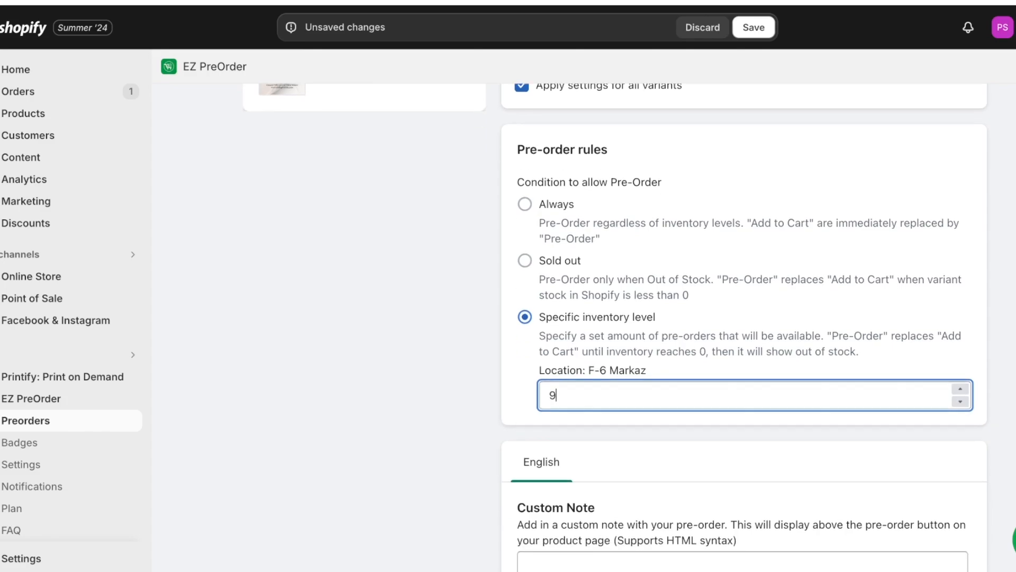
key(BackSpace)
text(6)
key(BackSpace)
text(0)
key(Tab)
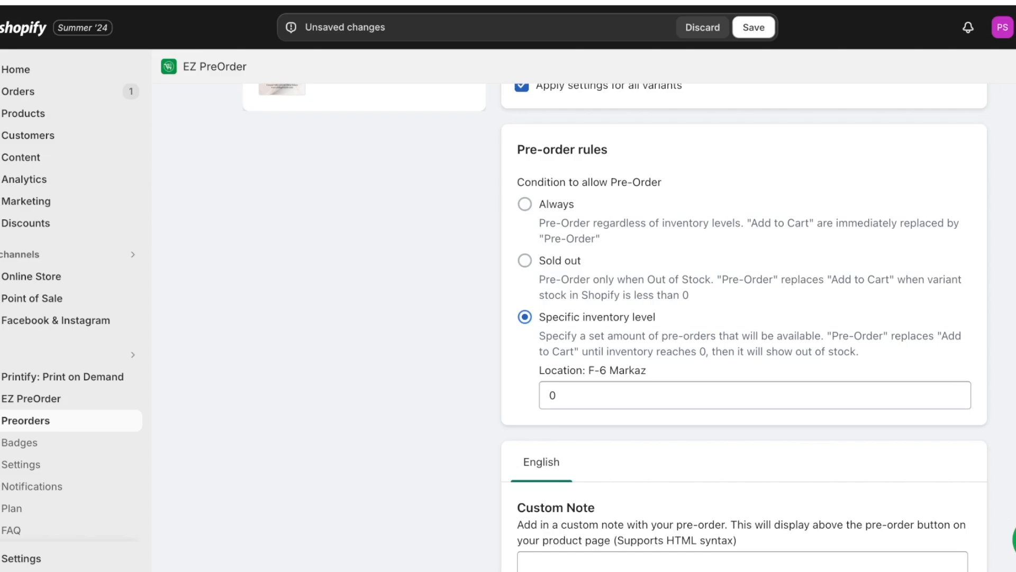
Set the pre-order inventory level for the F-6 Markaz location to 100.
click(556, 395)
key(BackSpace)
text(1)
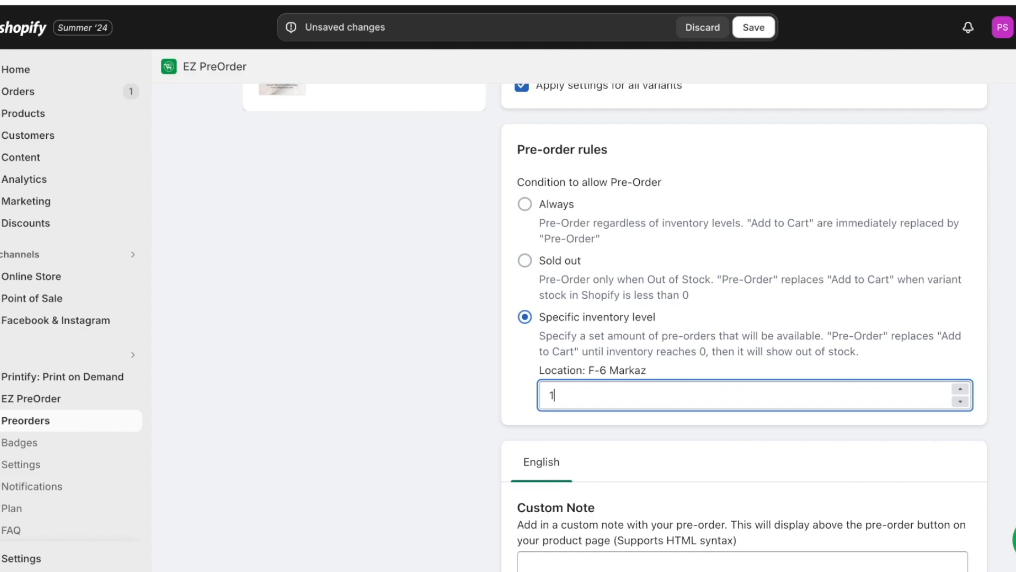
text(0)
key(BackSpace)
key(BackSpace)
text(100)
Look at the custom note field, return to the preorder list and expand the Self Love Book's variants.
scroll(741, 318, down, 2)
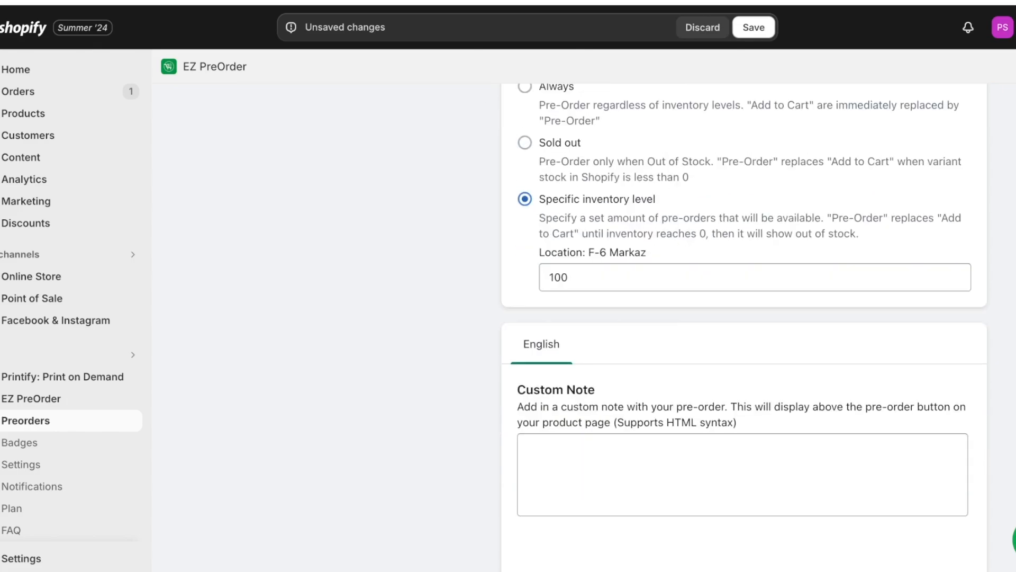
click(743, 475)
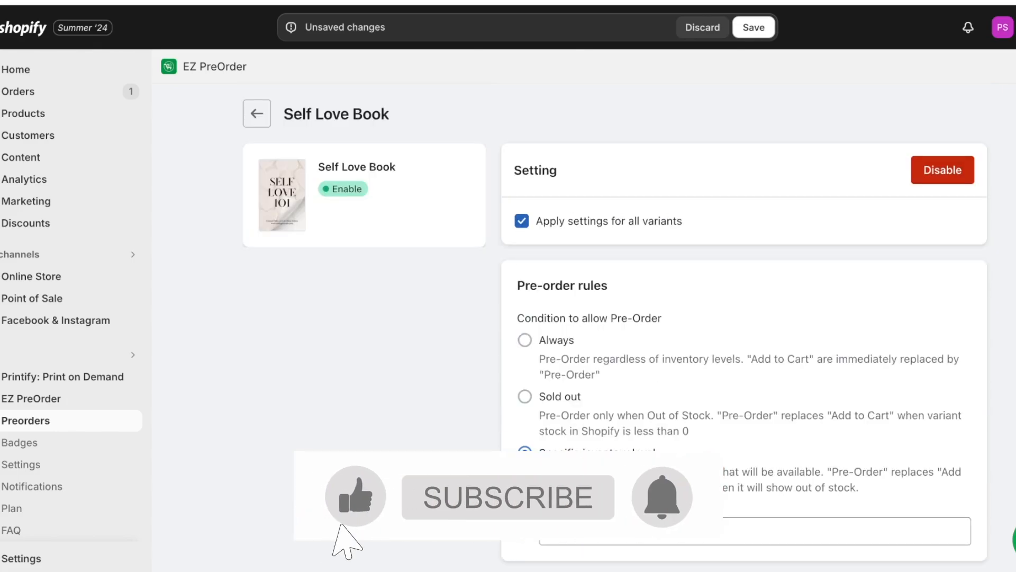
click(257, 113)
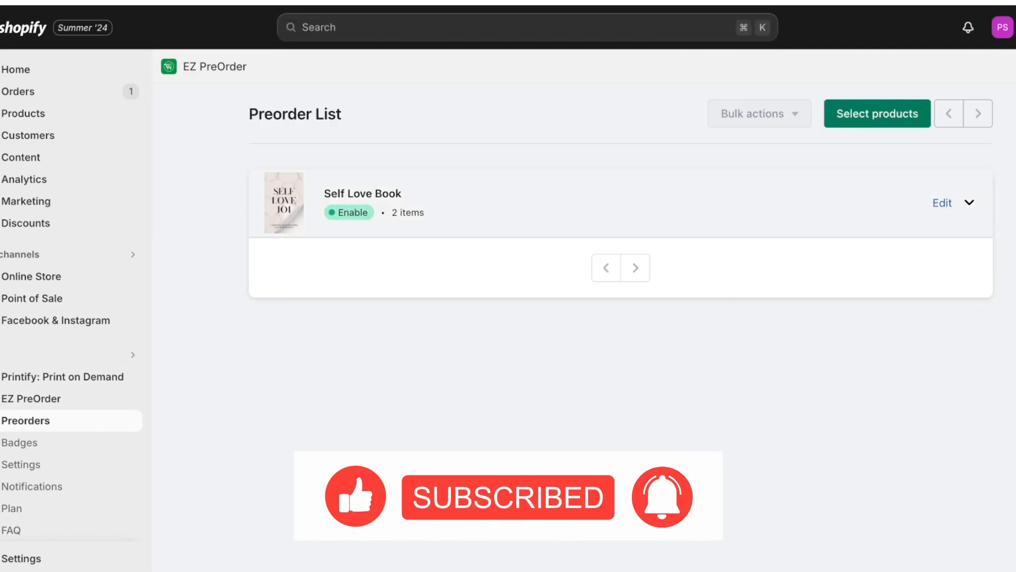
click(969, 203)
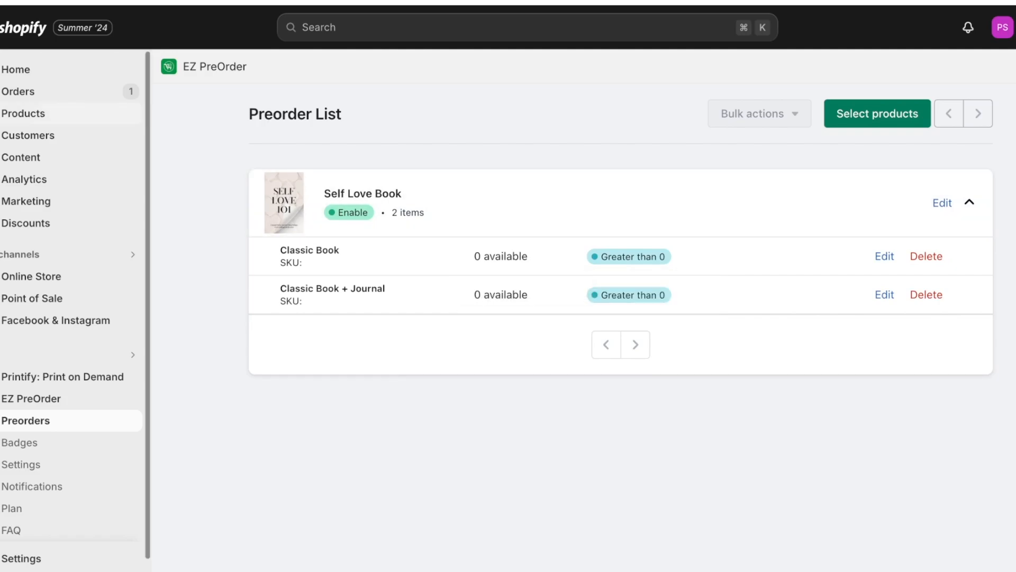
Open the Self Love Book from the store's products and locate its purchase options.
click(23, 113)
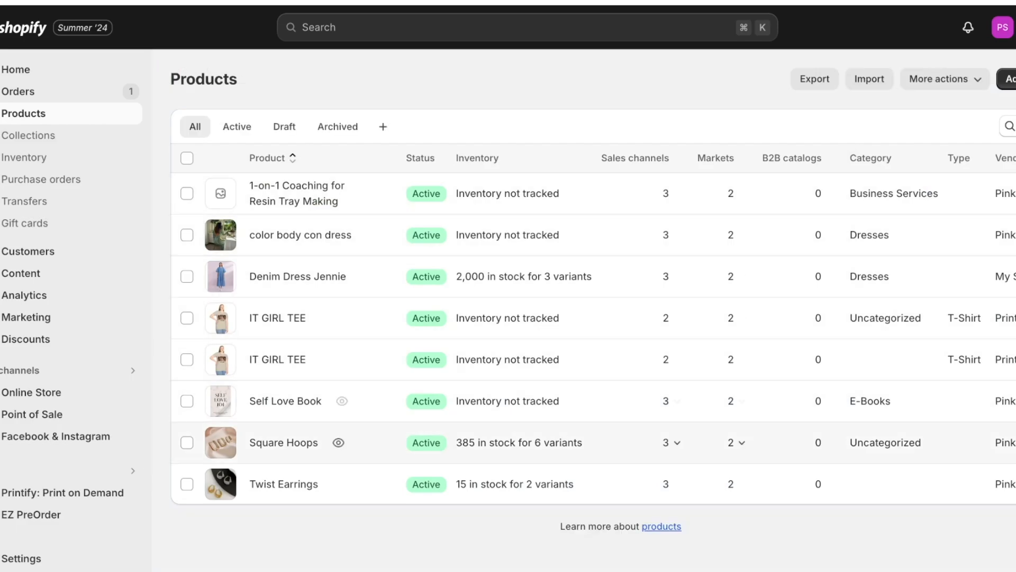
click(286, 402)
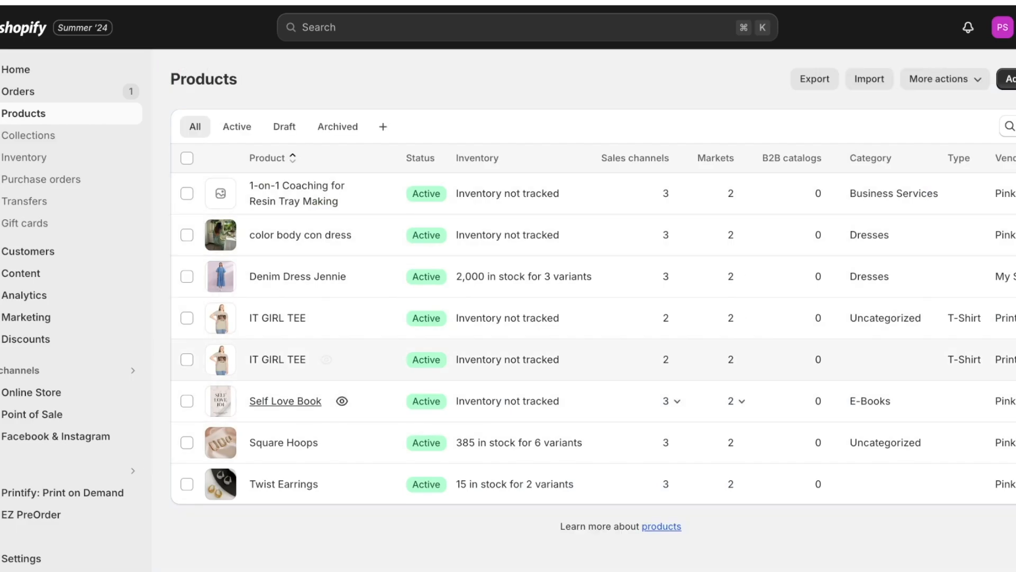
scroll(488, 339, down, 15)
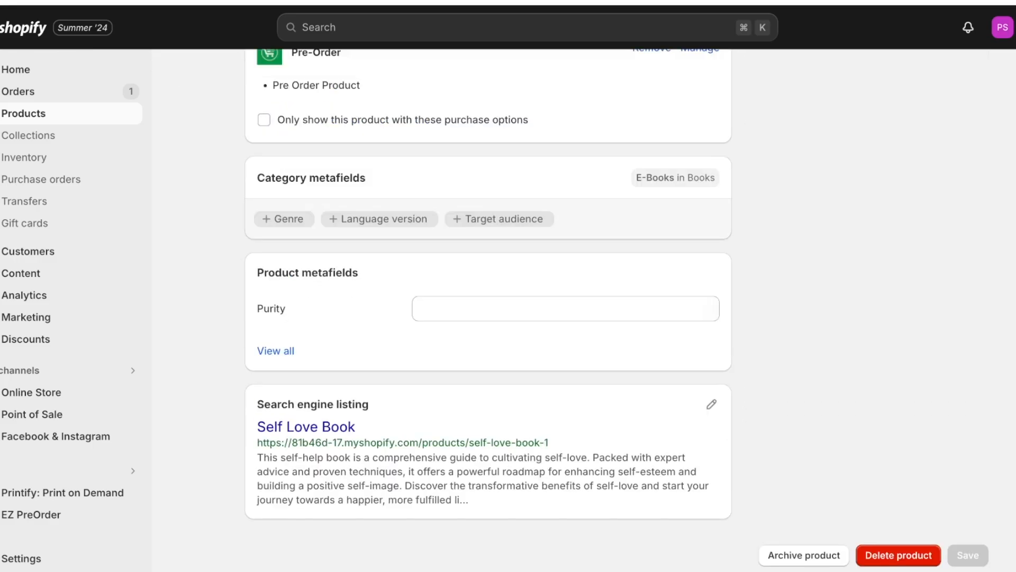
scroll(488, 339, up, 2)
scroll(488, 318, up, 2)
Try restricting the product to its purchase options and creating a new purchase option.
click(264, 327)
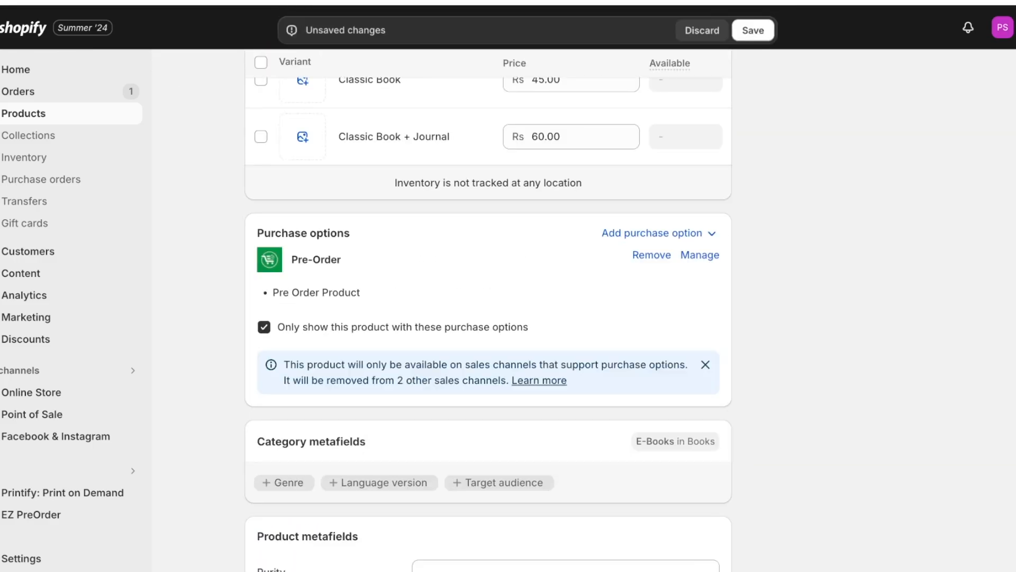
click(264, 326)
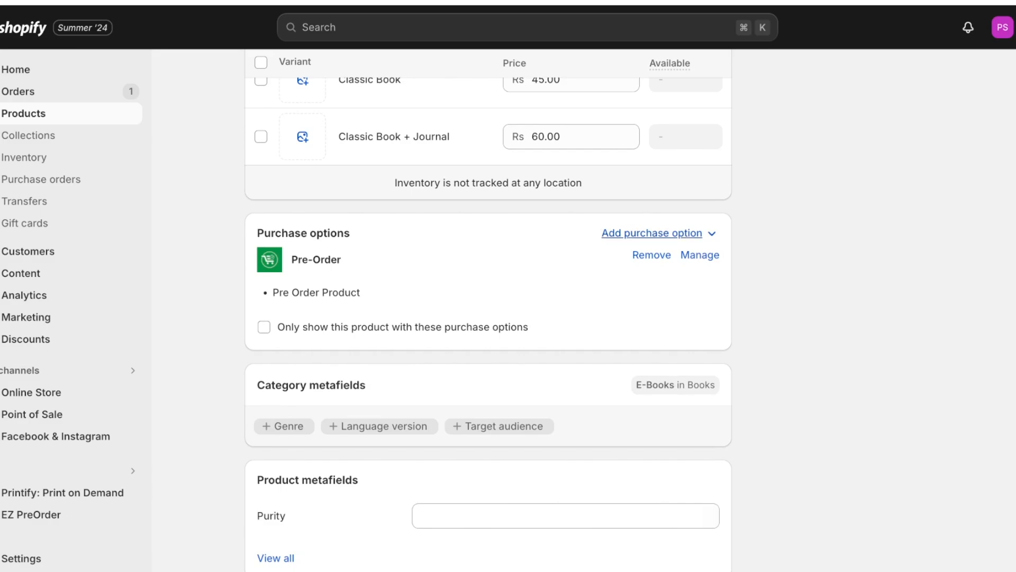
click(651, 233)
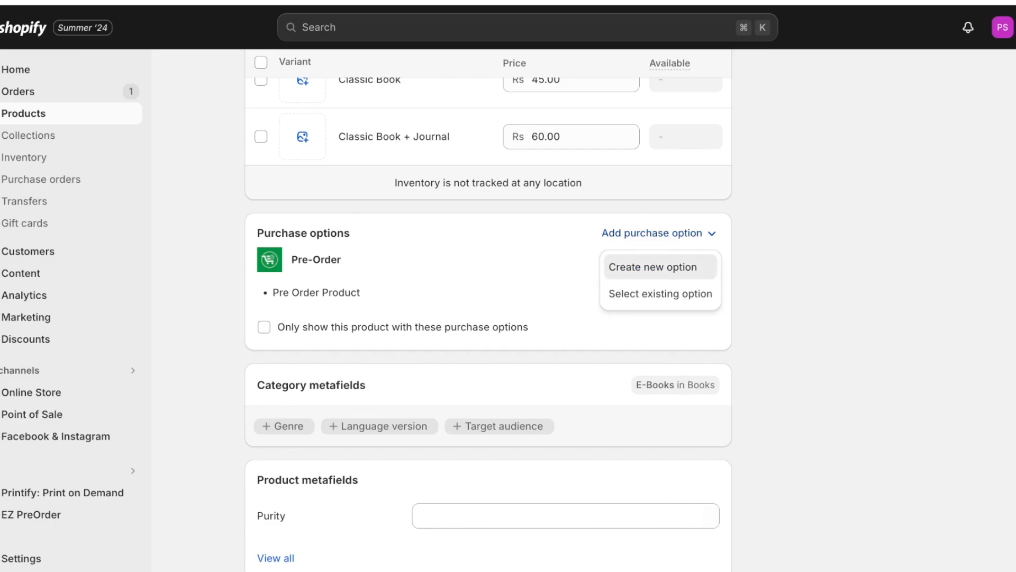
click(653, 266)
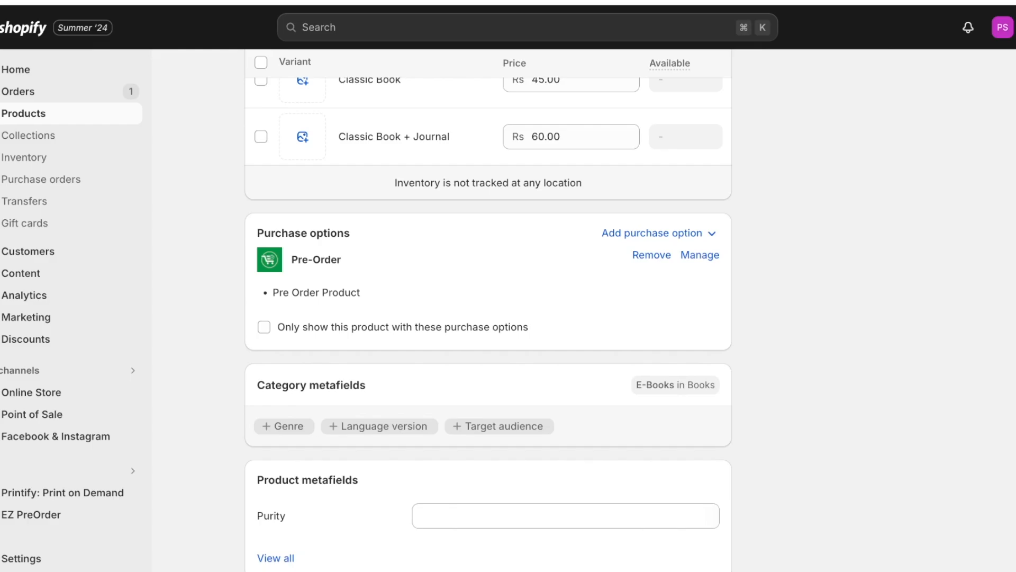
Examine the Self Love Book's description, variants, purchase options and metafields on its product page.
scroll(488, 317, up, 12)
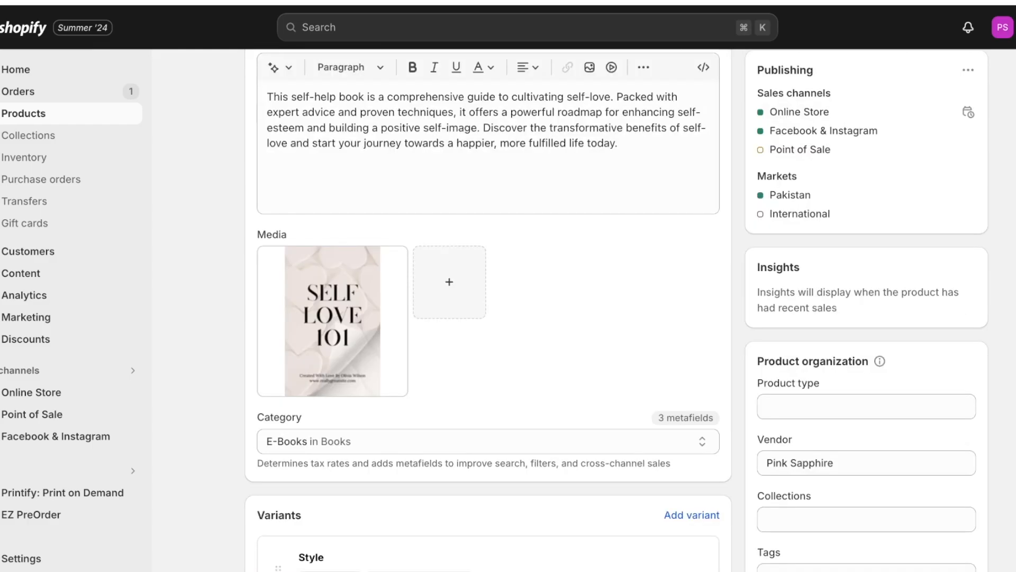
scroll(488, 317, down, 5)
scroll(489, 318, down, 10)
scroll(488, 317, up, 7)
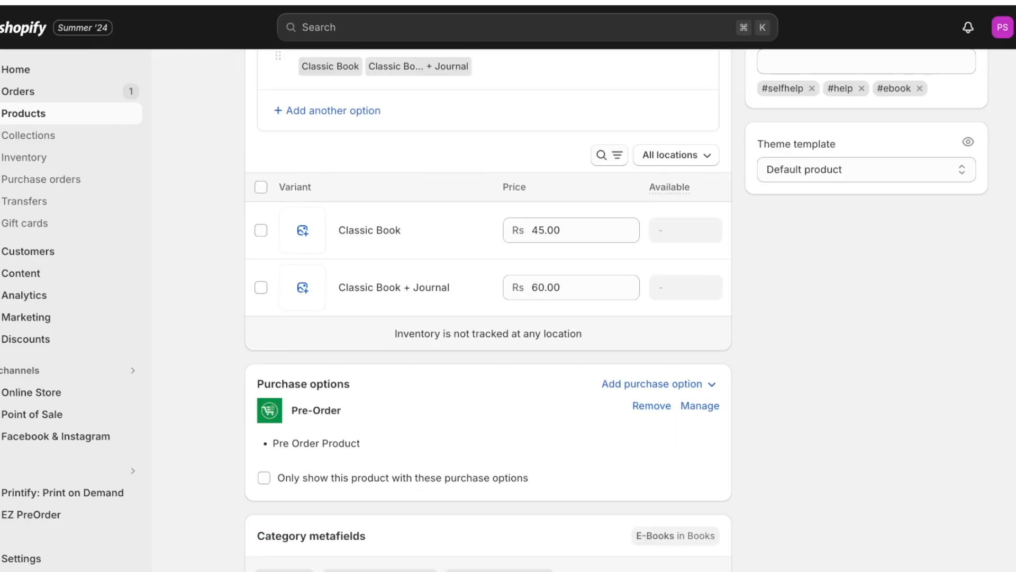
scroll(488, 317, up, 8)
scroll(488, 318, down, 12)
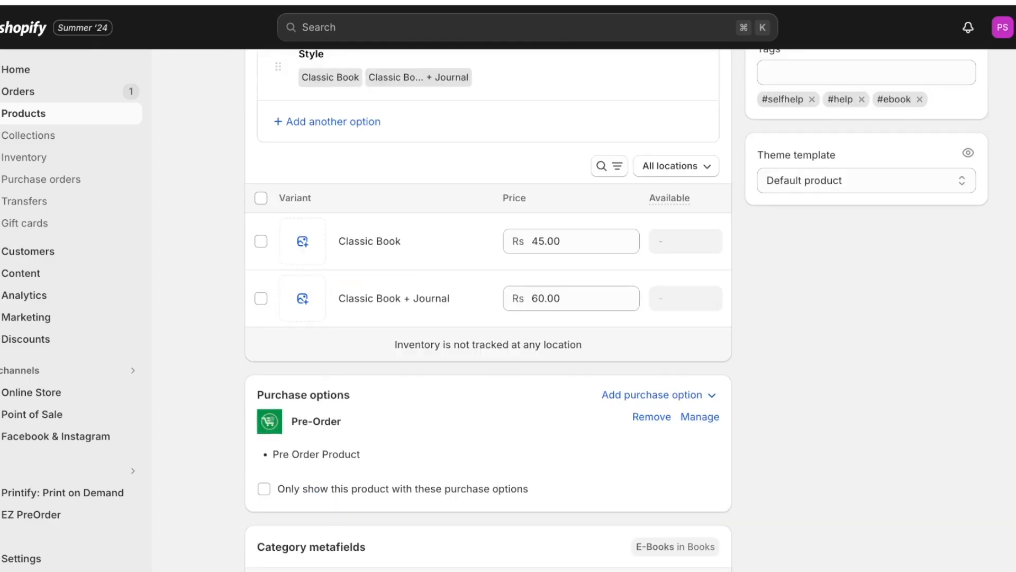
scroll(488, 318, down, 1)
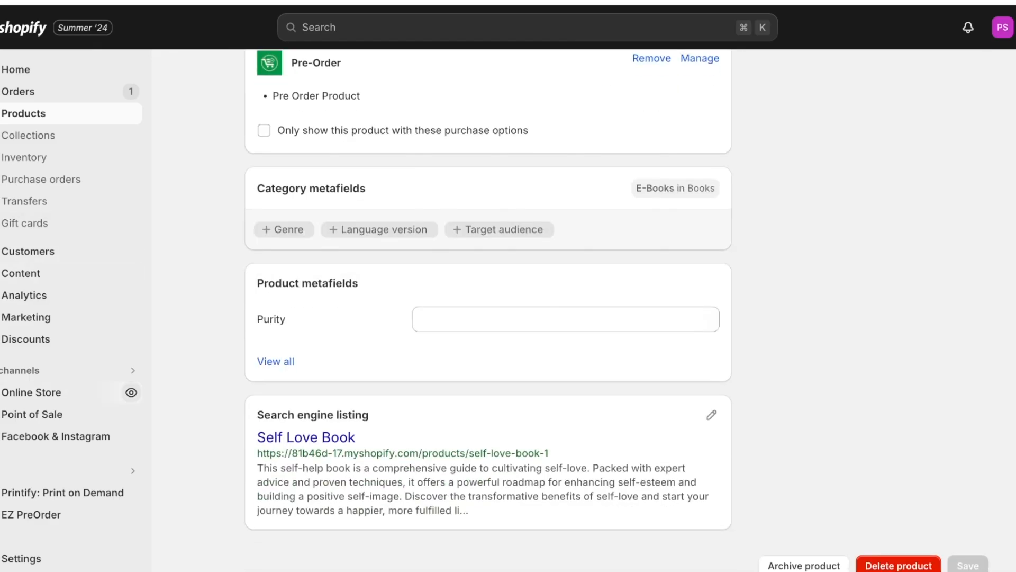
View the online store and open the Self Love Book's storefront page to inspect its purchase buttons.
click(131, 392)
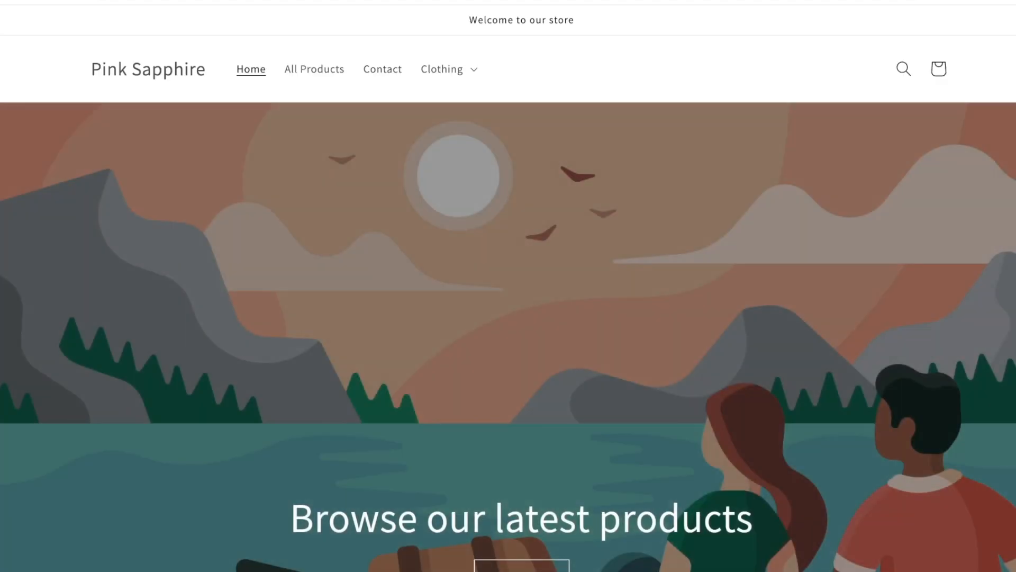
click(460, 74)
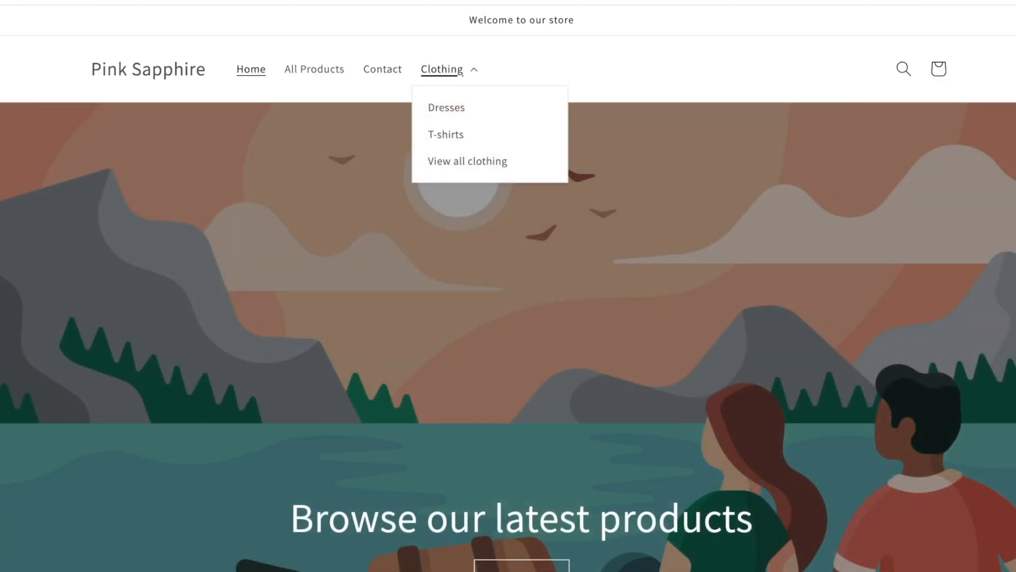
scroll(460, 74, down, 15)
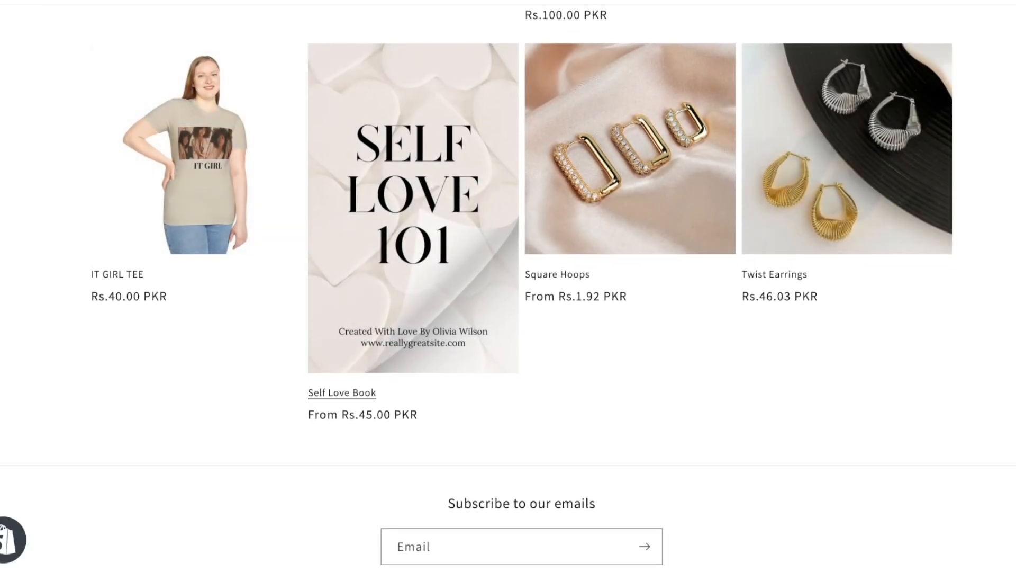
click(413, 223)
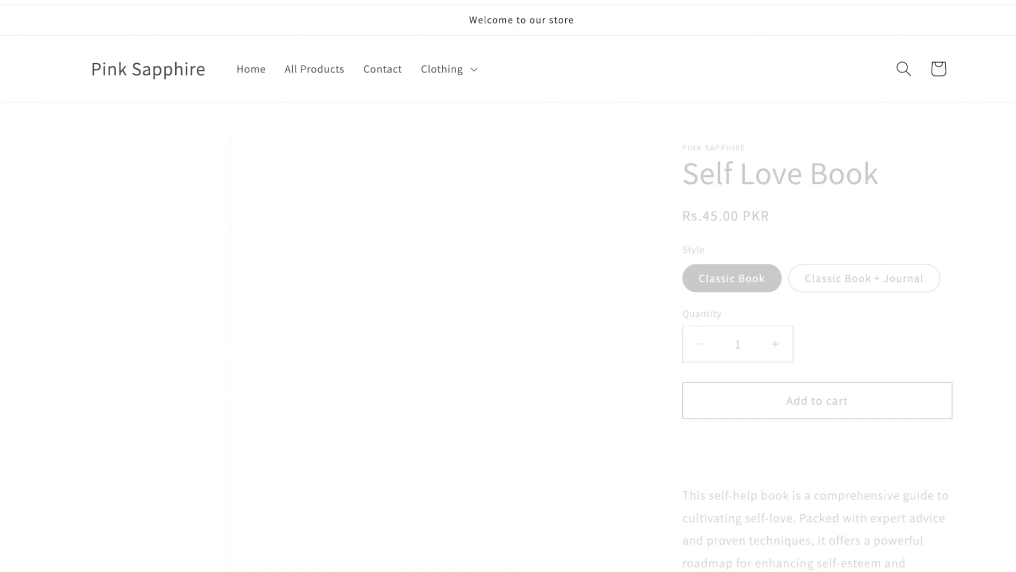
scroll(508, 286, down, 3)
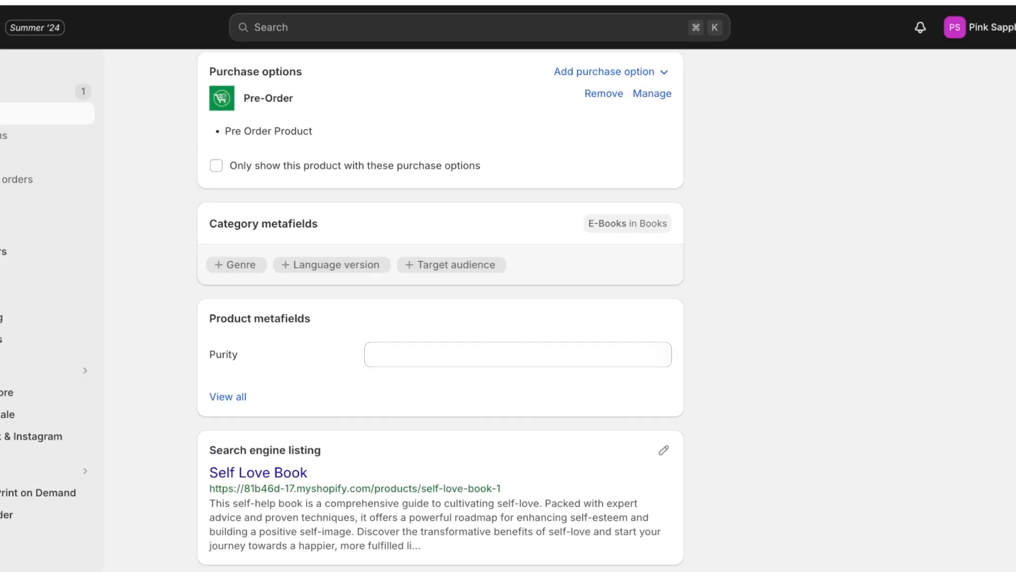
Restrict the Self Love Book to its purchase options, save it, and view the Classic Book + Journal variant in the storefront.
click(270, 170)
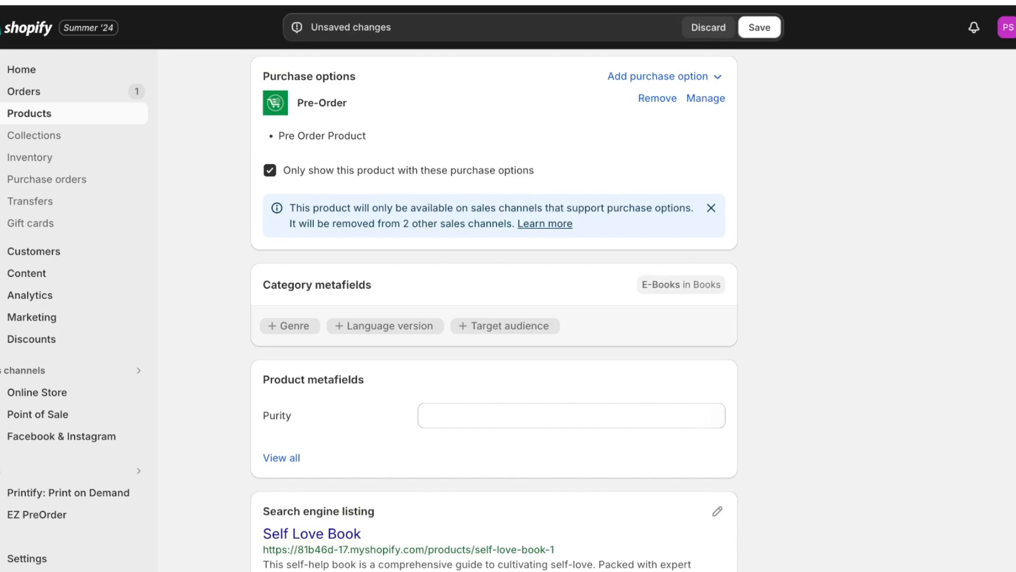
click(760, 27)
scroll(494, 310, up, 3)
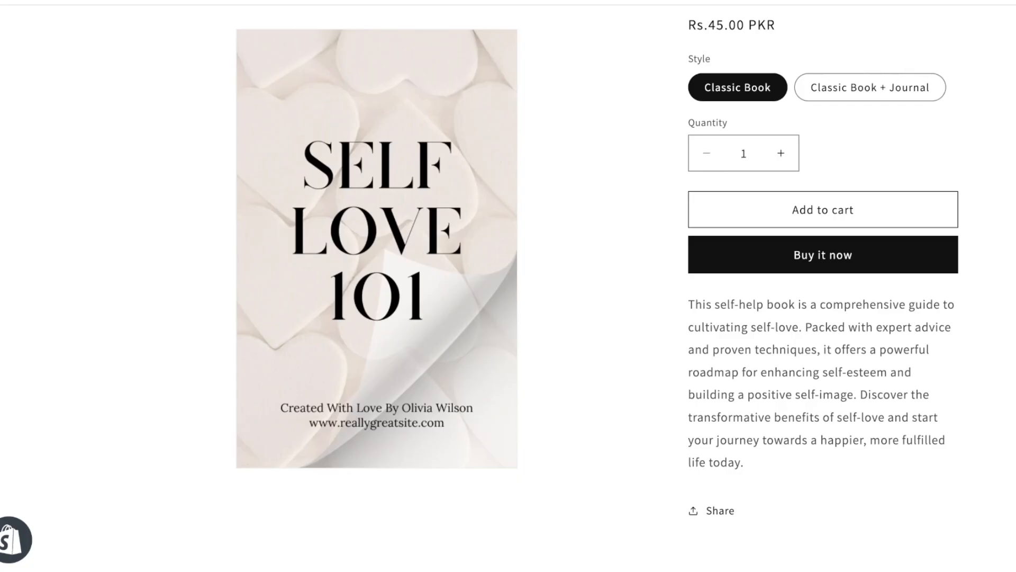
click(870, 88)
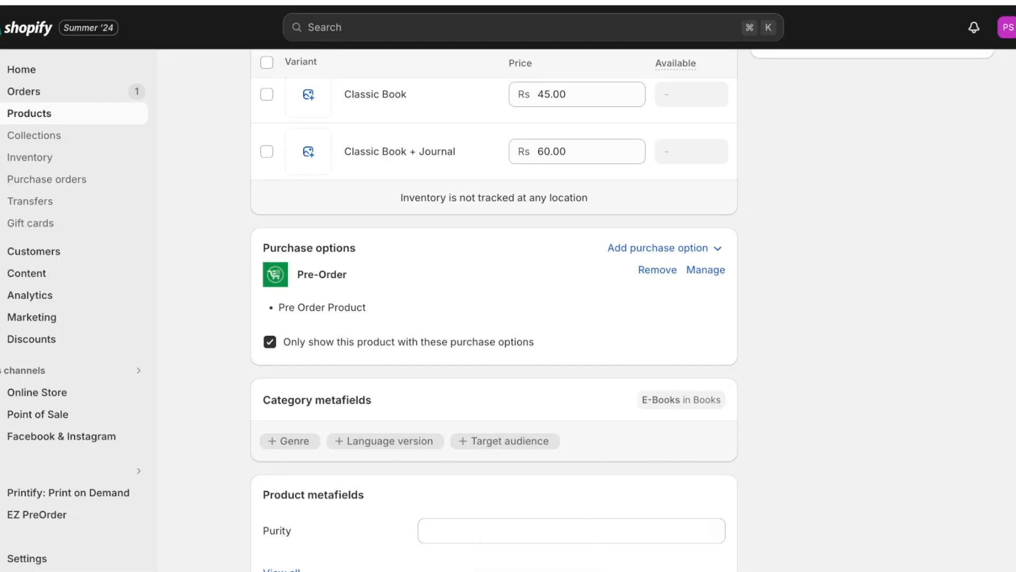
Review the Self Love Book's publishing channels, variant availability and purchase option choices, and return to the admin home page.
scroll(494, 318, up, 5)
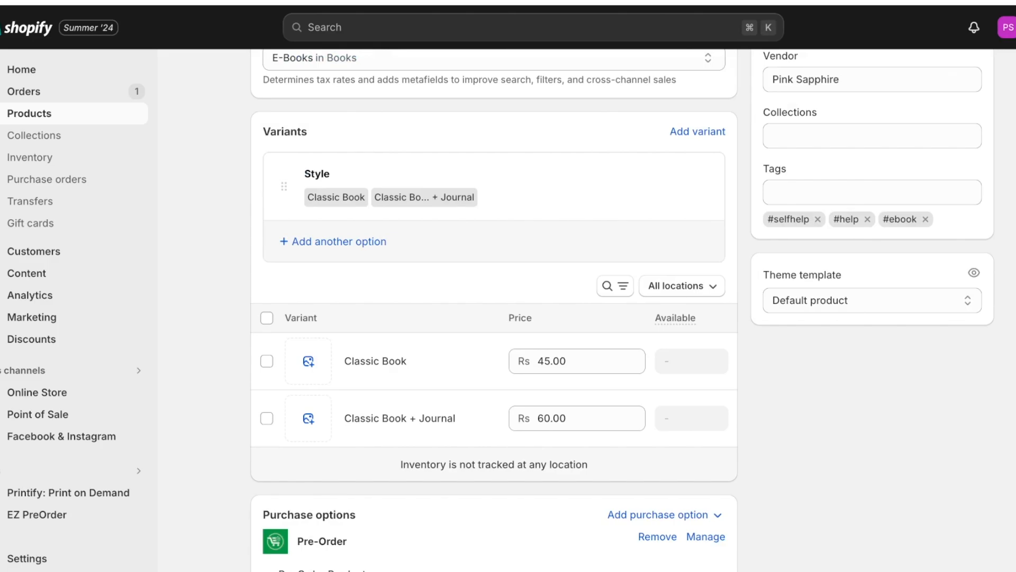
scroll(494, 318, up, 10)
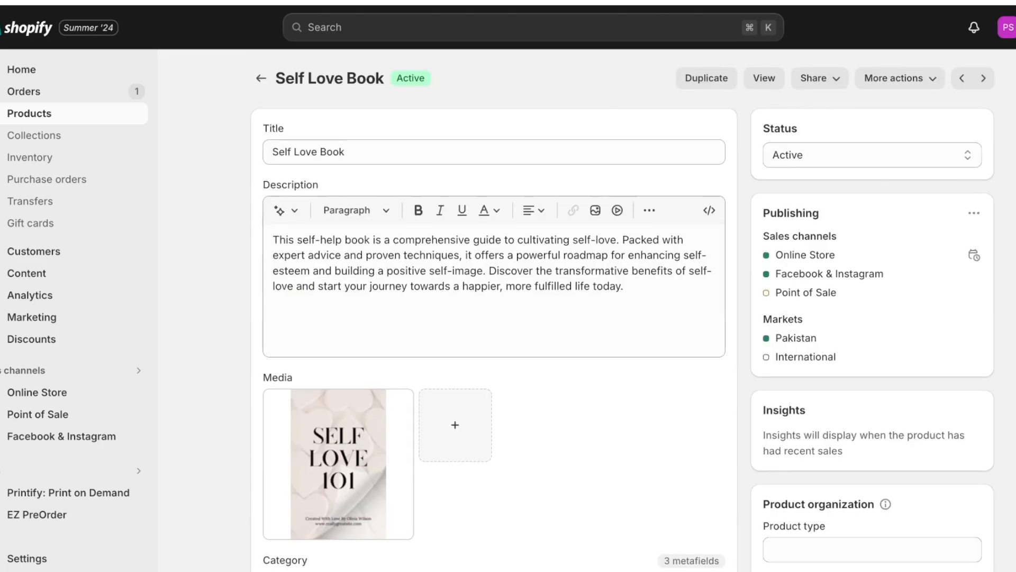
scroll(493, 317, down, 15)
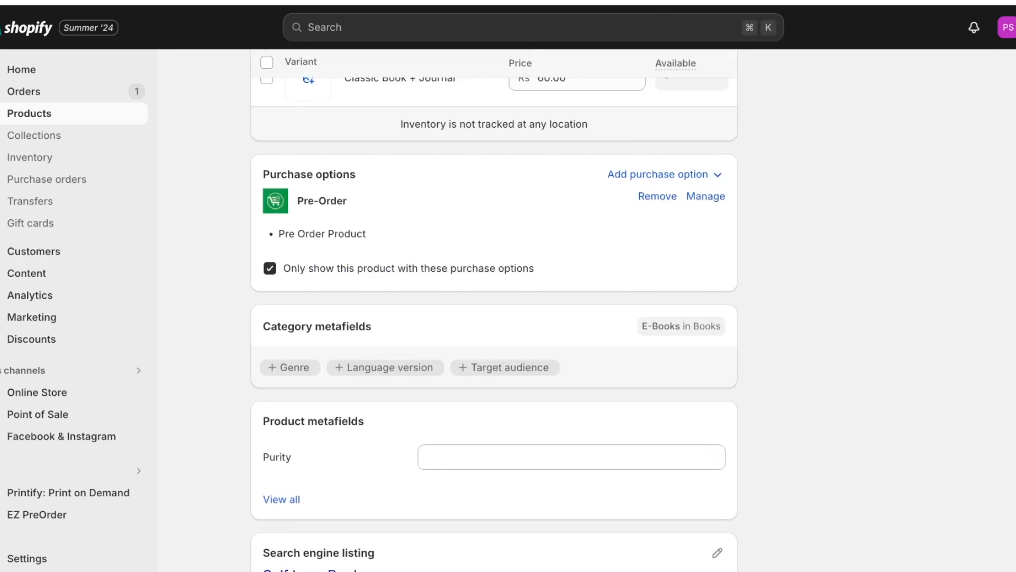
click(658, 174)
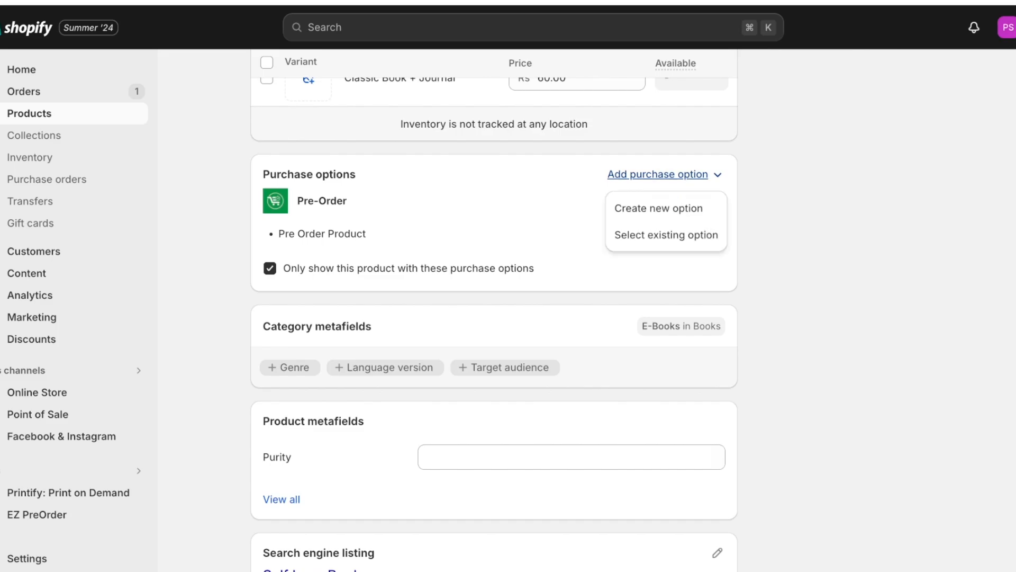
scroll(658, 174, down, 3)
scroll(688, 334, up, 13)
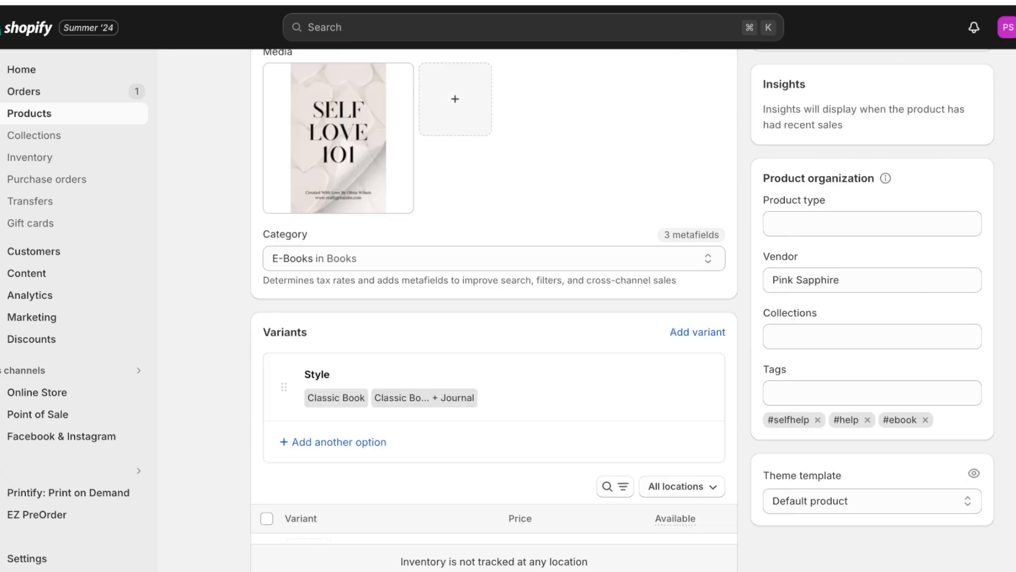
scroll(688, 334, down, 5)
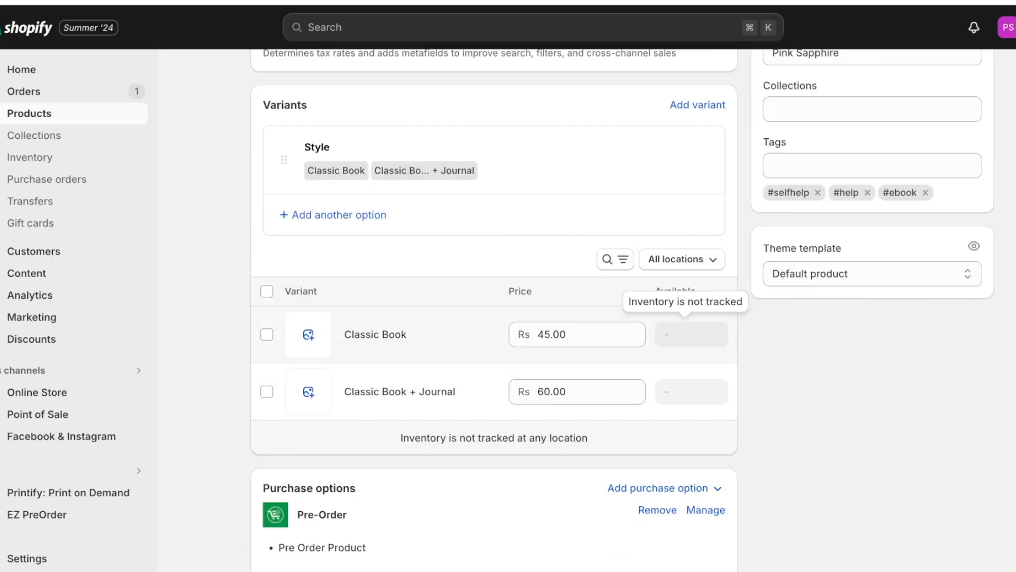
scroll(688, 334, up, 8)
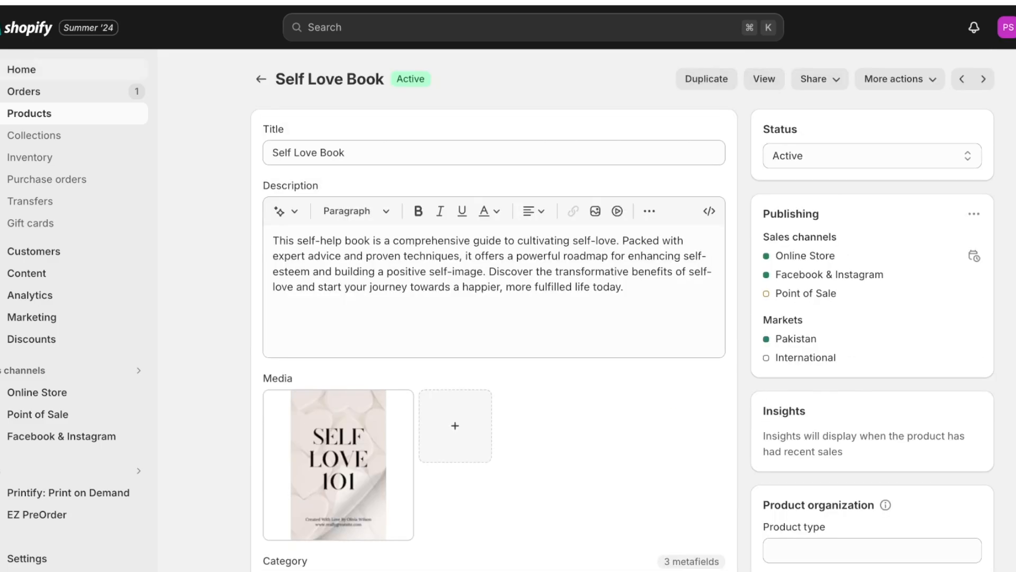
click(22, 69)
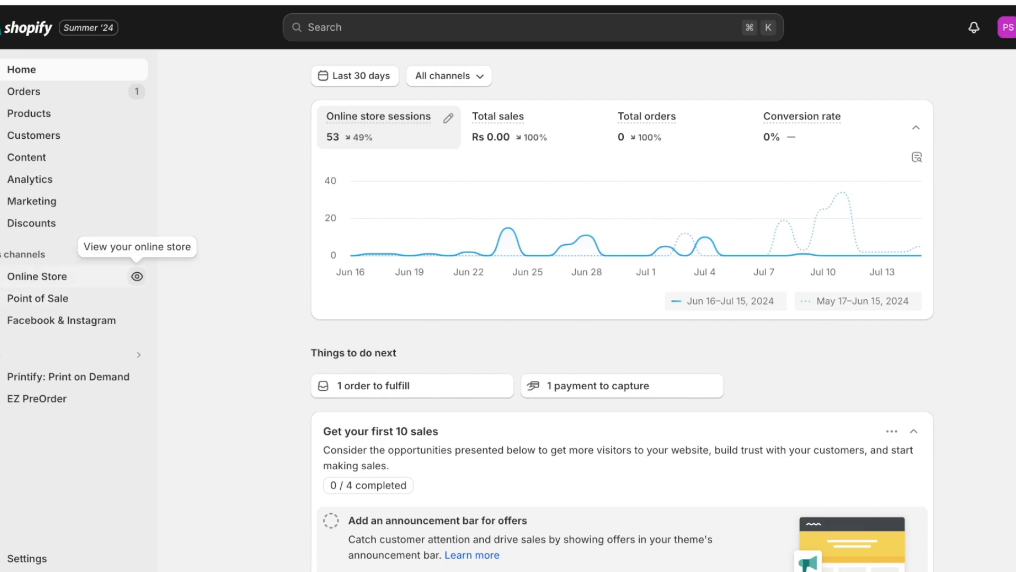
Review the Self Love Book's purchase options on its product page and preview the book in the storefront.
click(29, 113)
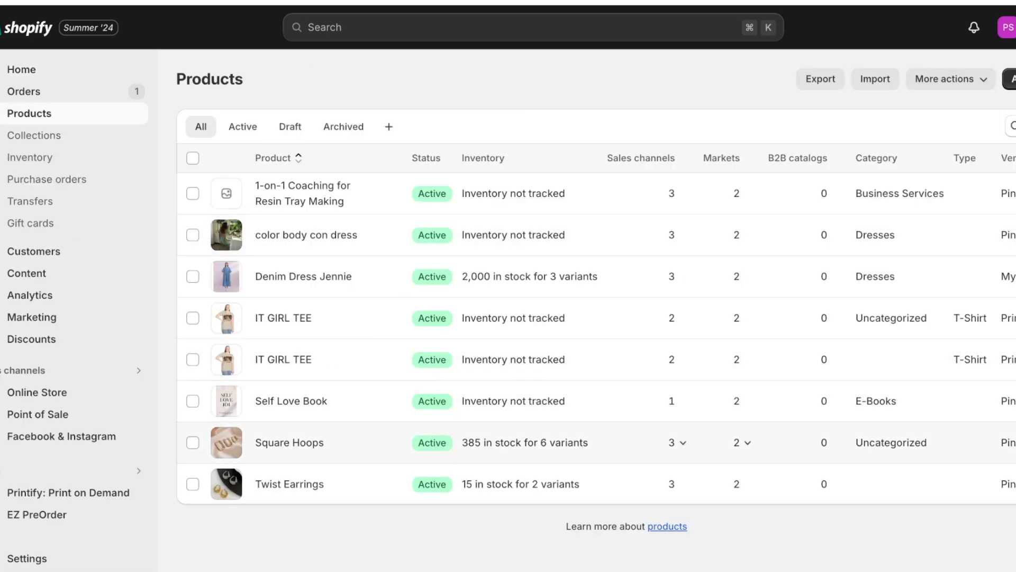
click(291, 401)
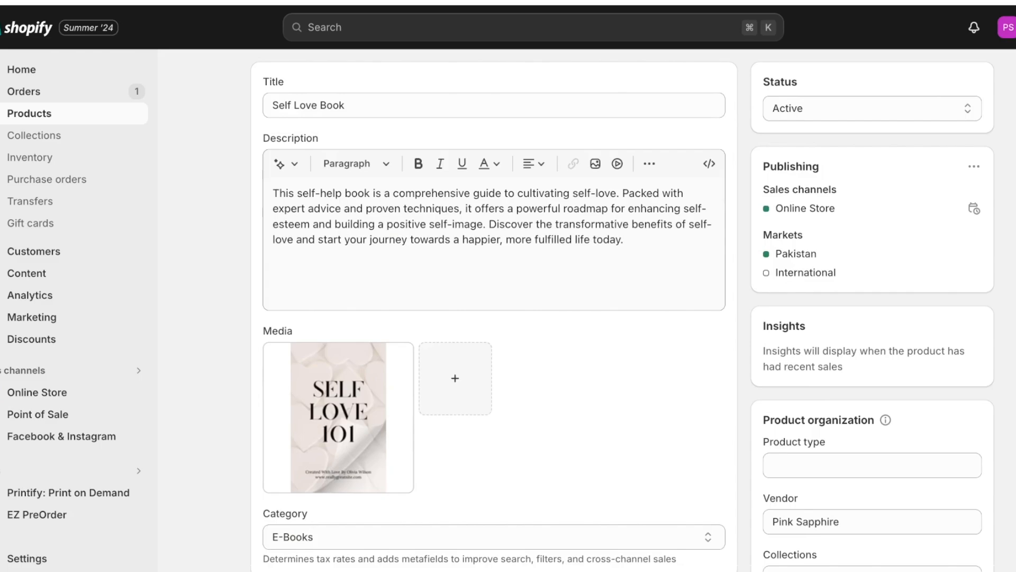
scroll(494, 318, down, 5)
scroll(494, 317, down, 10)
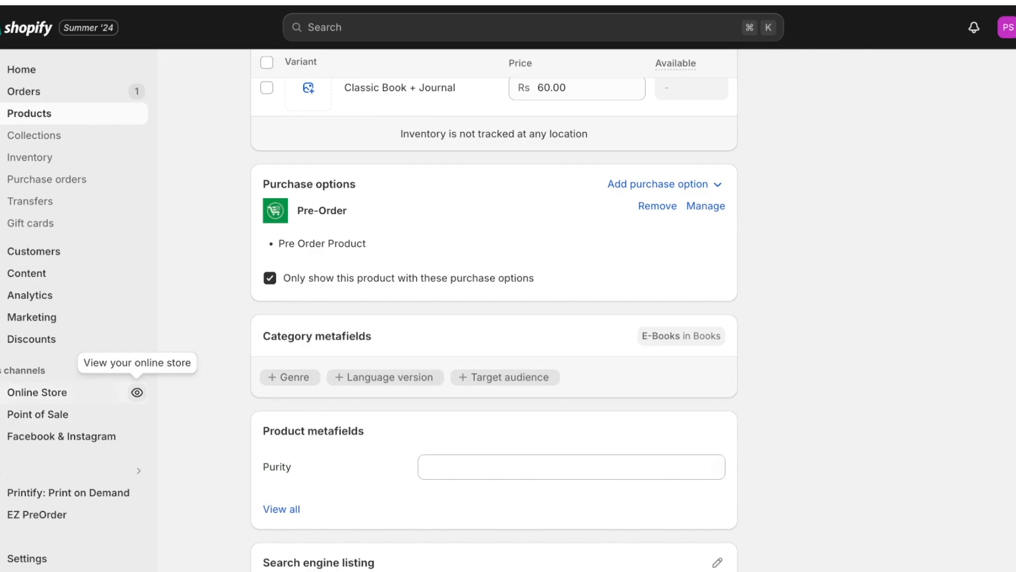
click(29, 113)
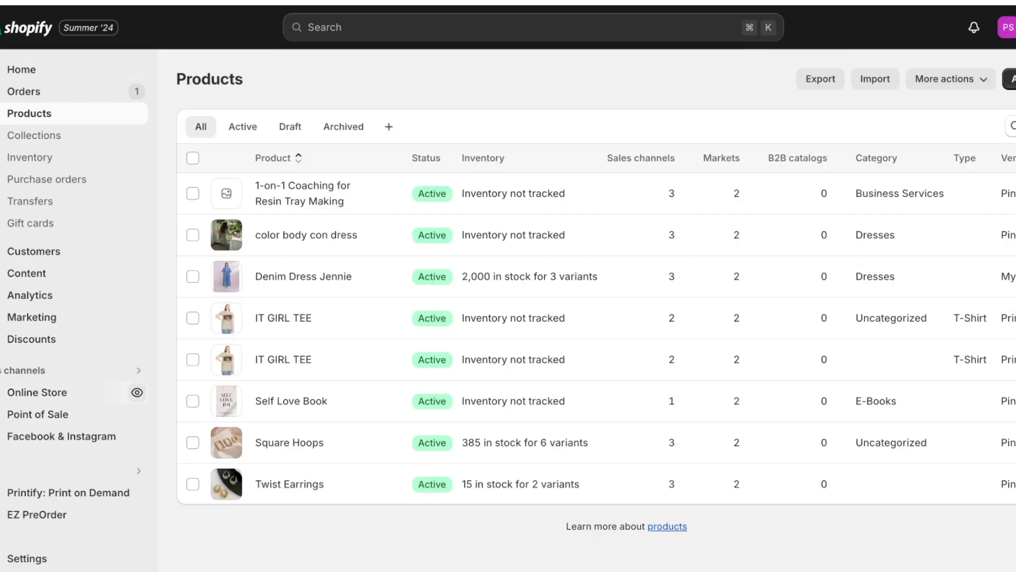
click(348, 401)
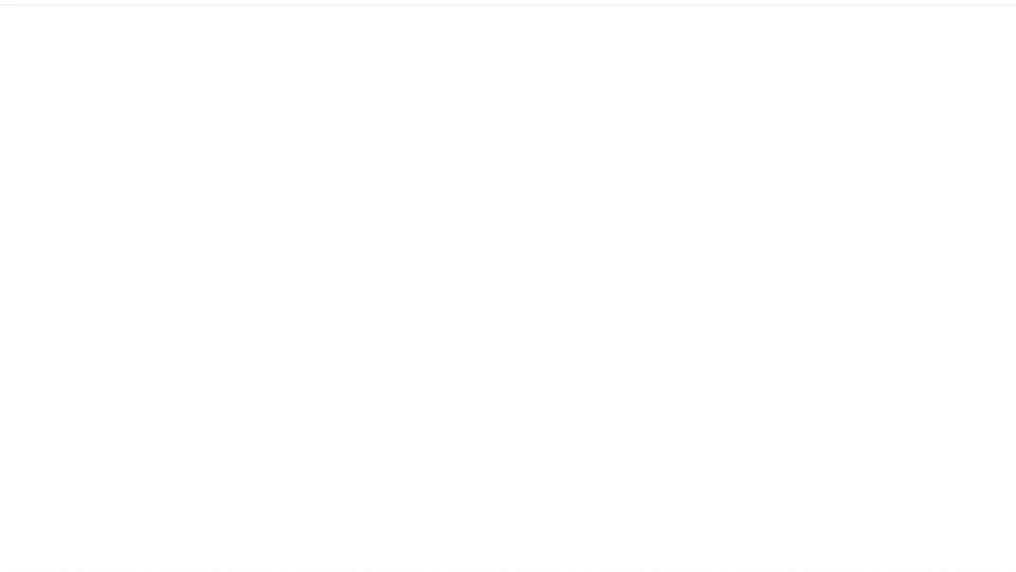
scroll(508, 317, down, 2)
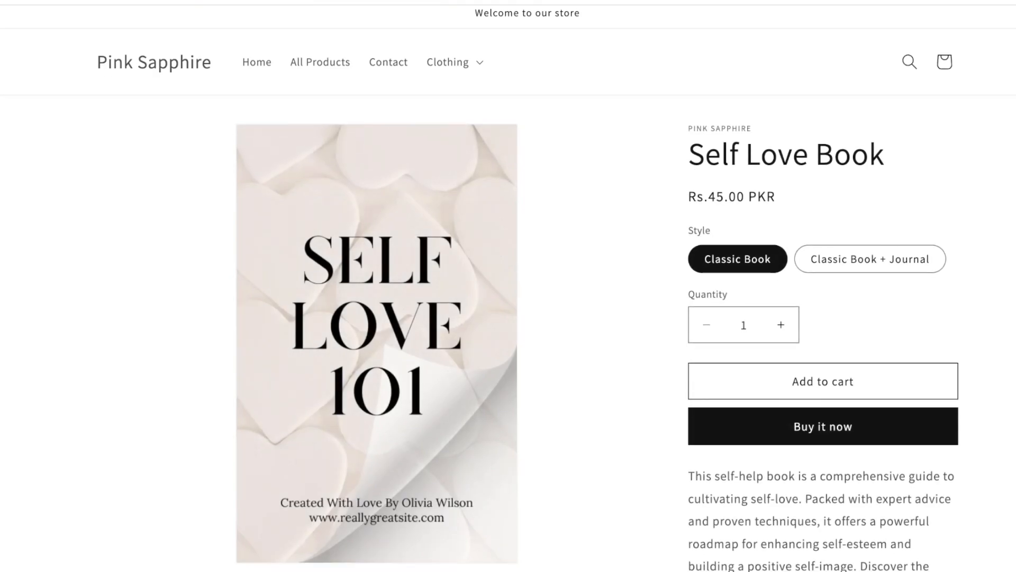
scroll(508, 285, up, 1)
Change the Self Love Book's category from E-Books to Apparel & Accessories and save the product.
click(869, 225)
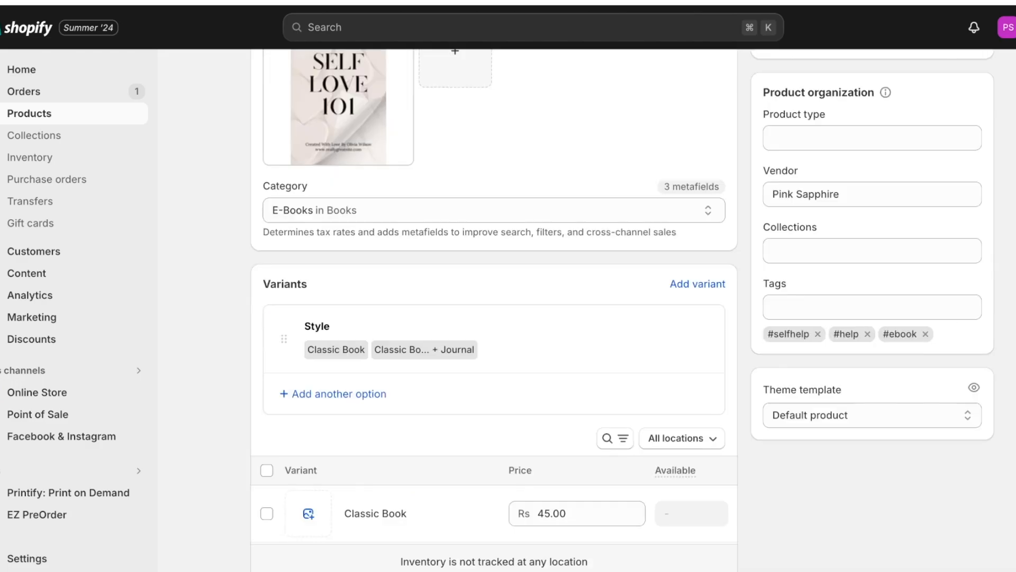
click(314, 210)
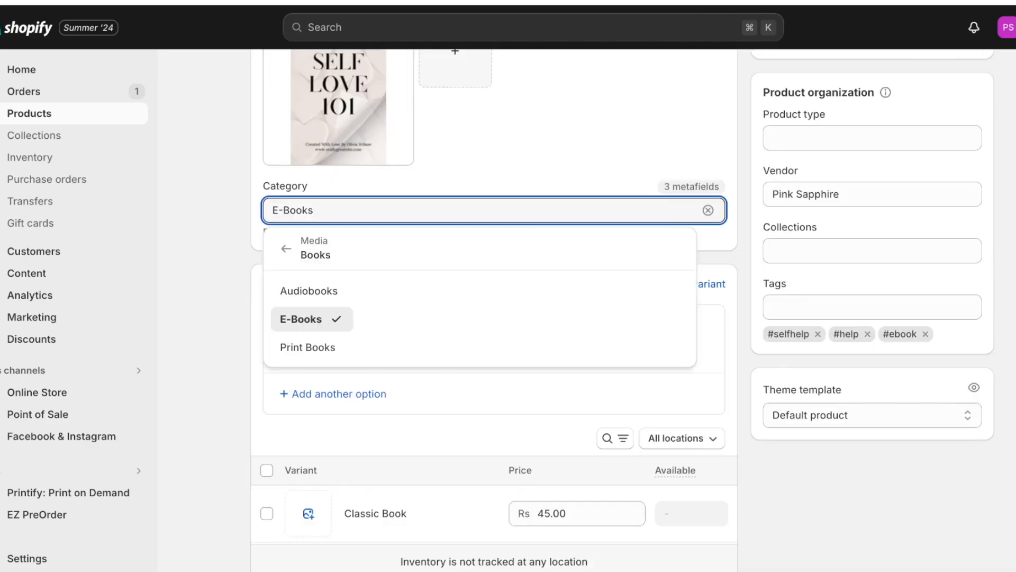
click(708, 210)
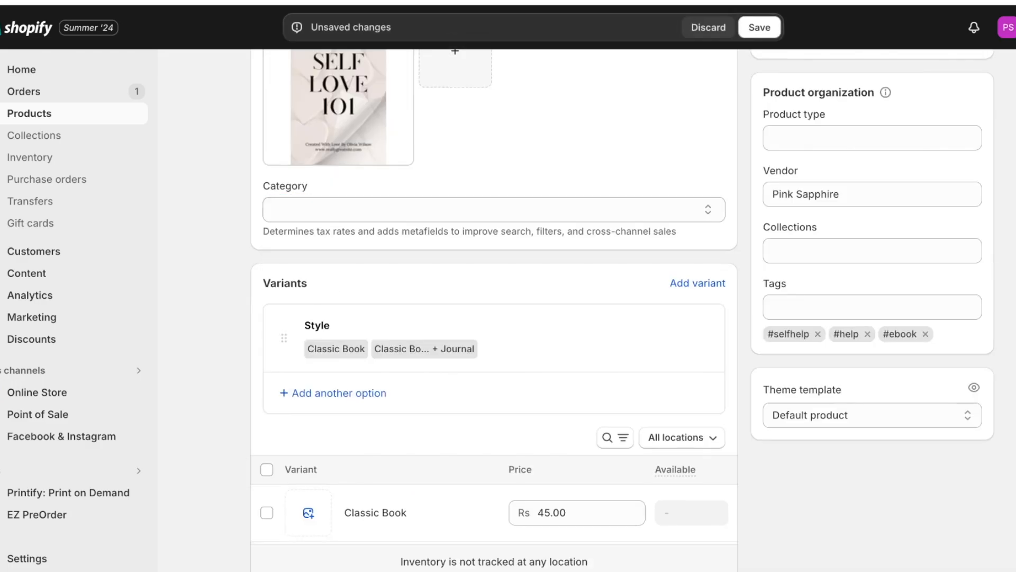
click(759, 27)
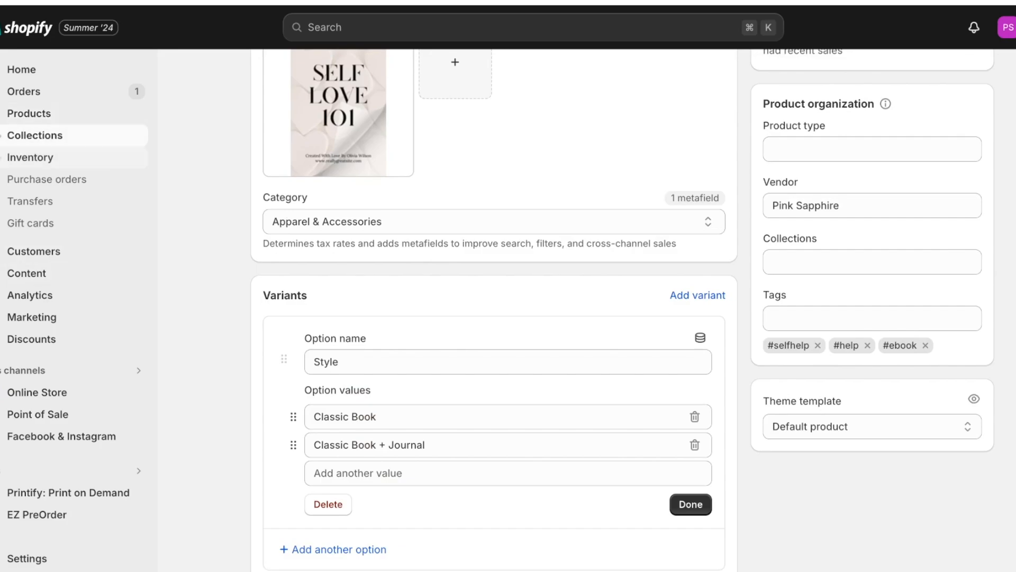
Examine the product variants and their available stock in the F-6 Markaz inventory.
click(30, 158)
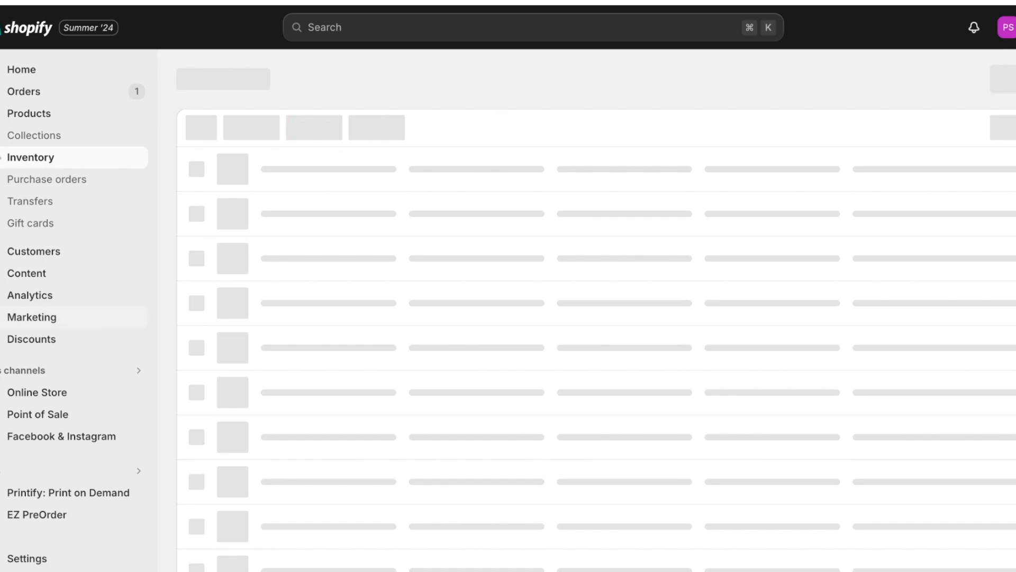
scroll(477, 265, down, 2)
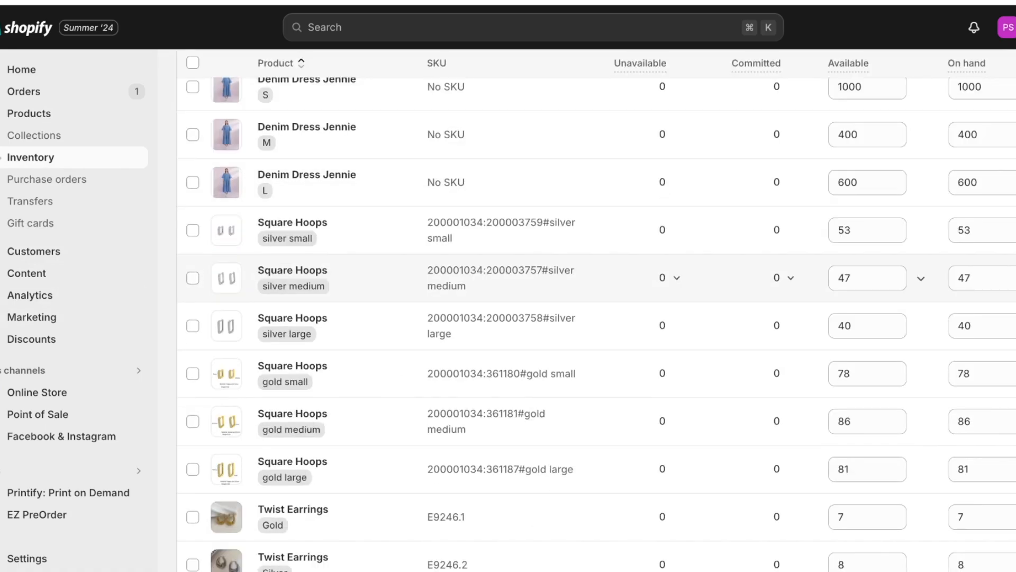
scroll(371, 246, up, 2)
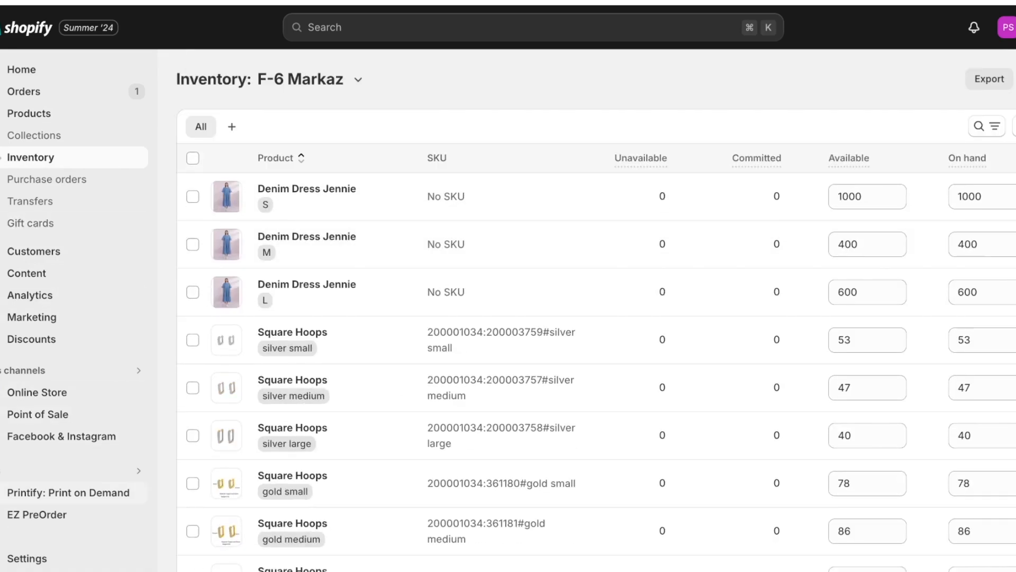
Add the Denim Dress Jennie to EZ PreOrder's preorder list and save the product selection.
click(37, 514)
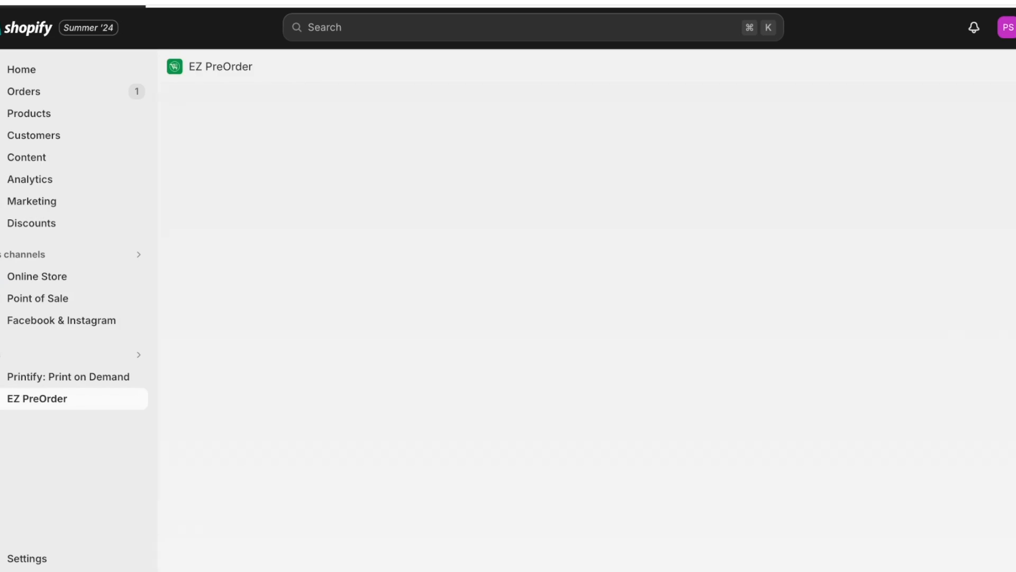
scroll(620, 318, down, 5)
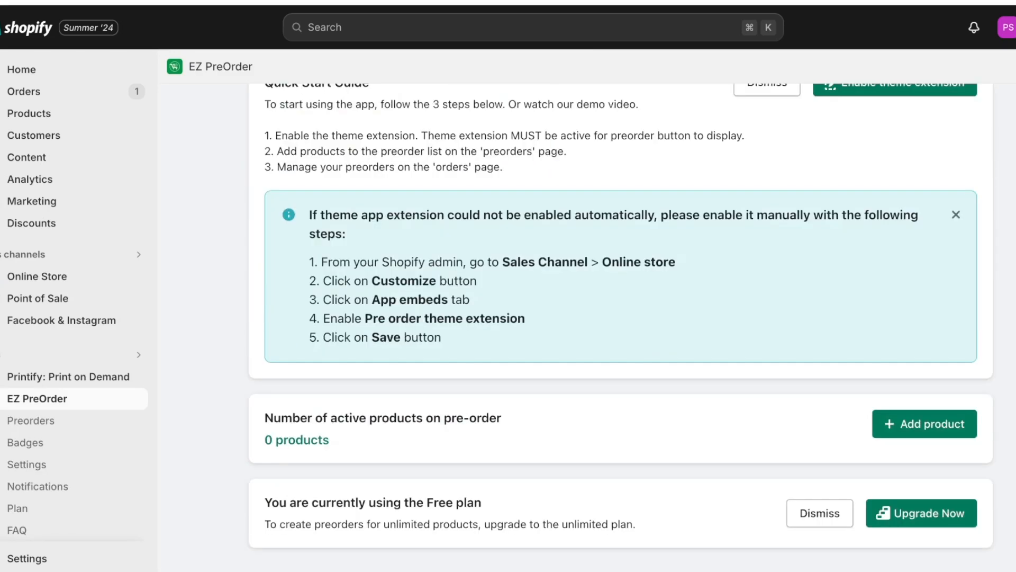
click(30, 421)
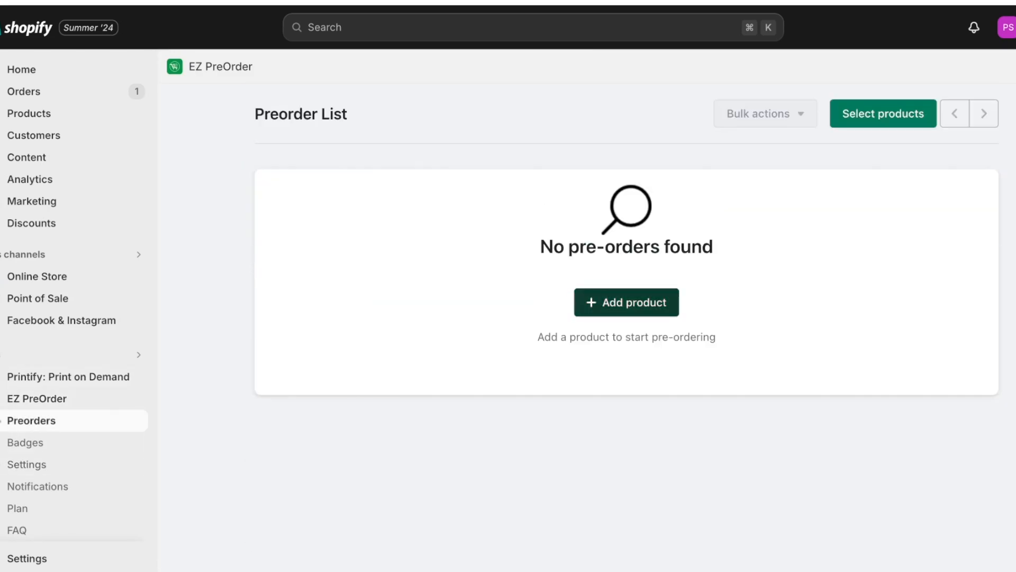
click(627, 302)
scroll(625, 328, down, 3)
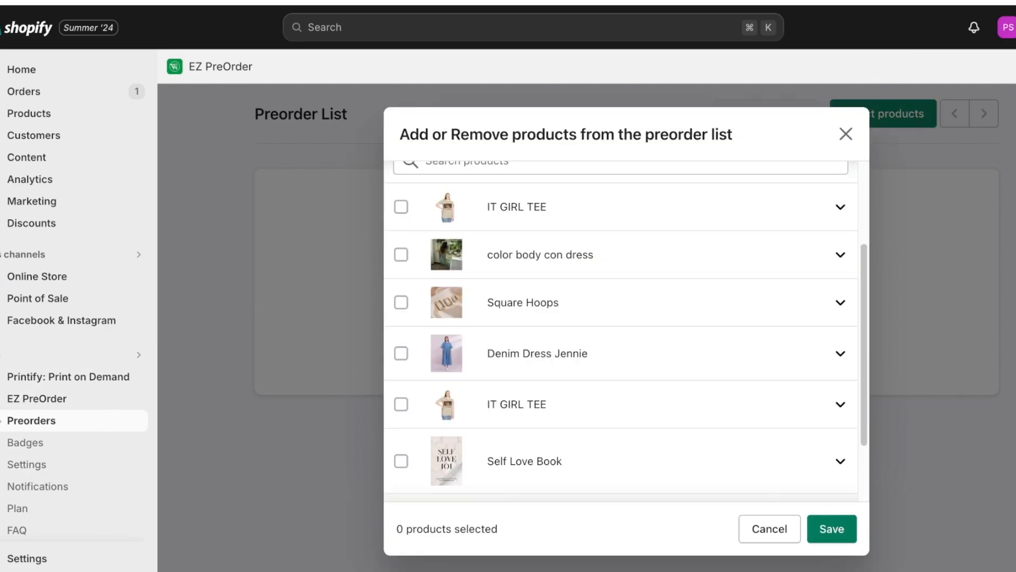
scroll(624, 328, down, 1)
click(840, 331)
click(420, 378)
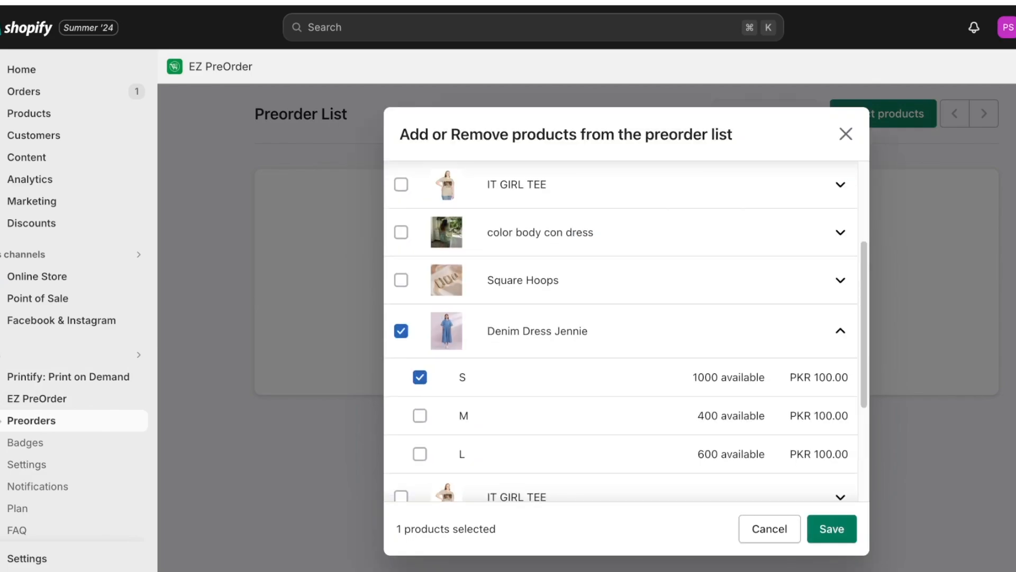
click(419, 378)
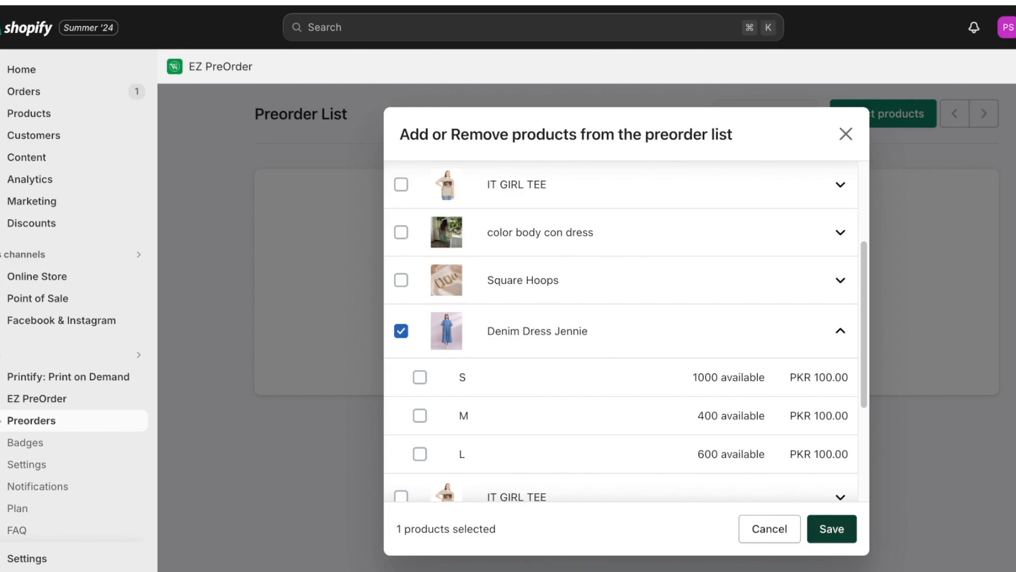
click(832, 528)
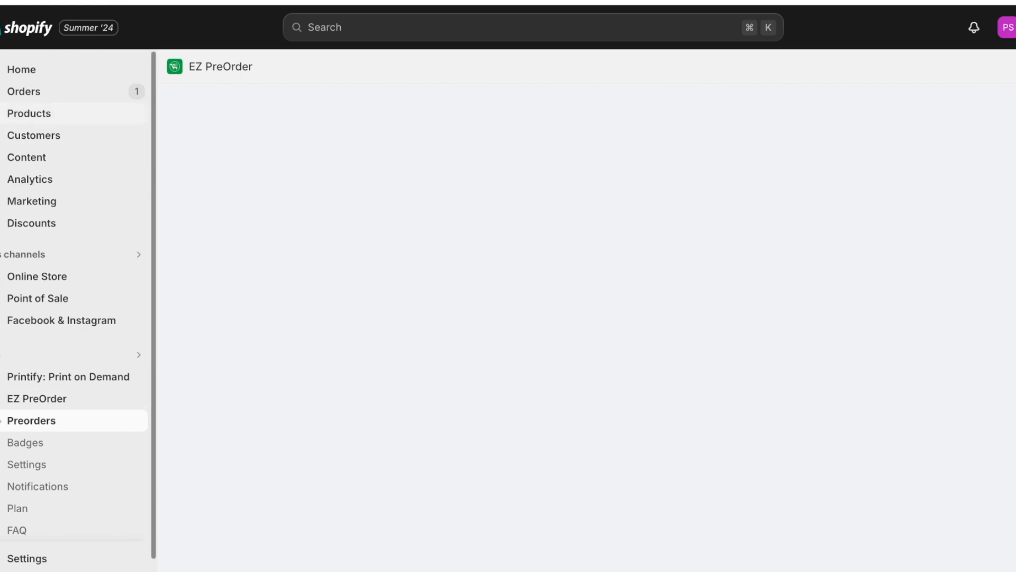
Check the store's product list and the EZ PreOrder dashboard, and reopen the preorder list.
click(29, 113)
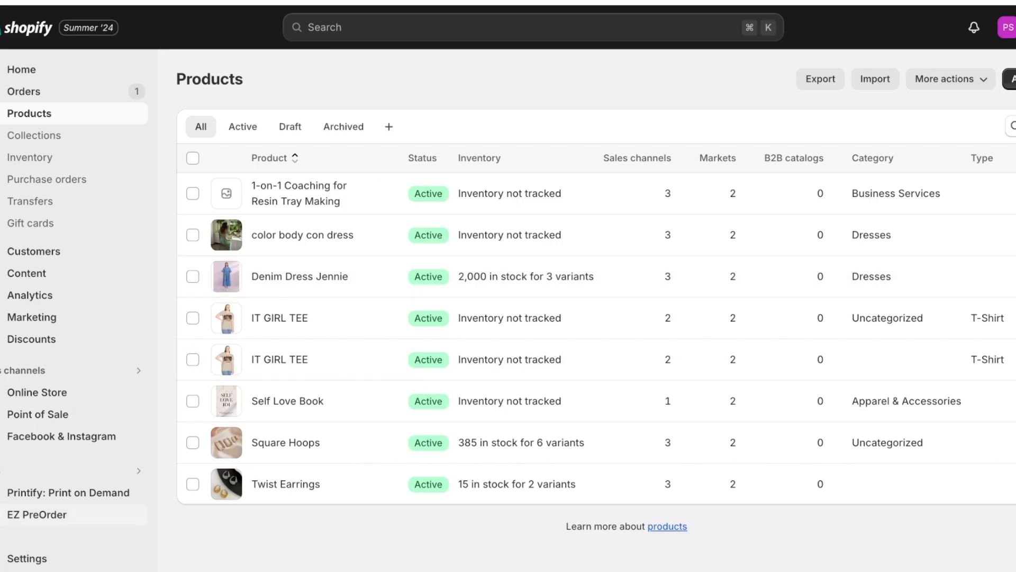
click(37, 392)
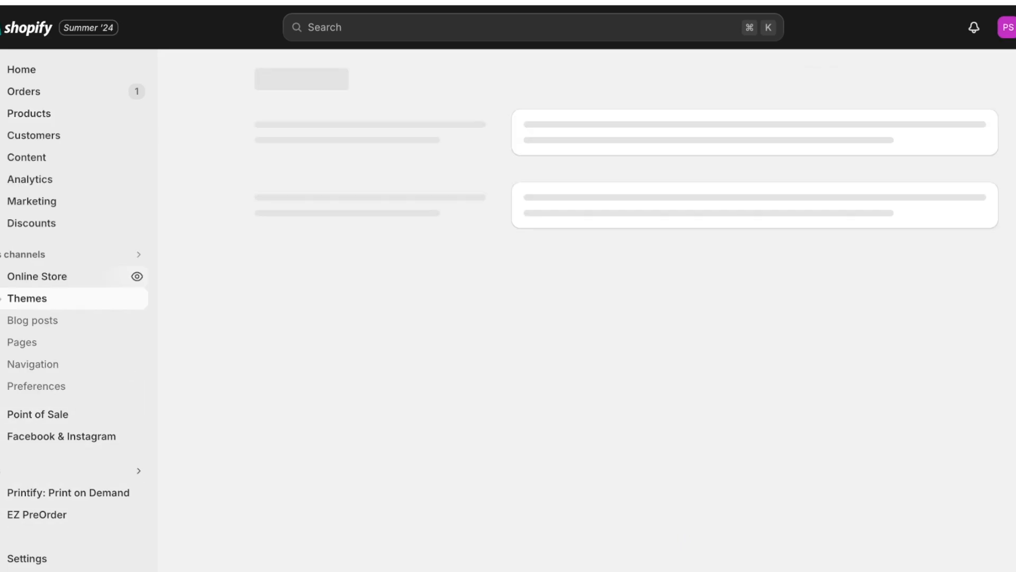
click(68, 493)
click(37, 399)
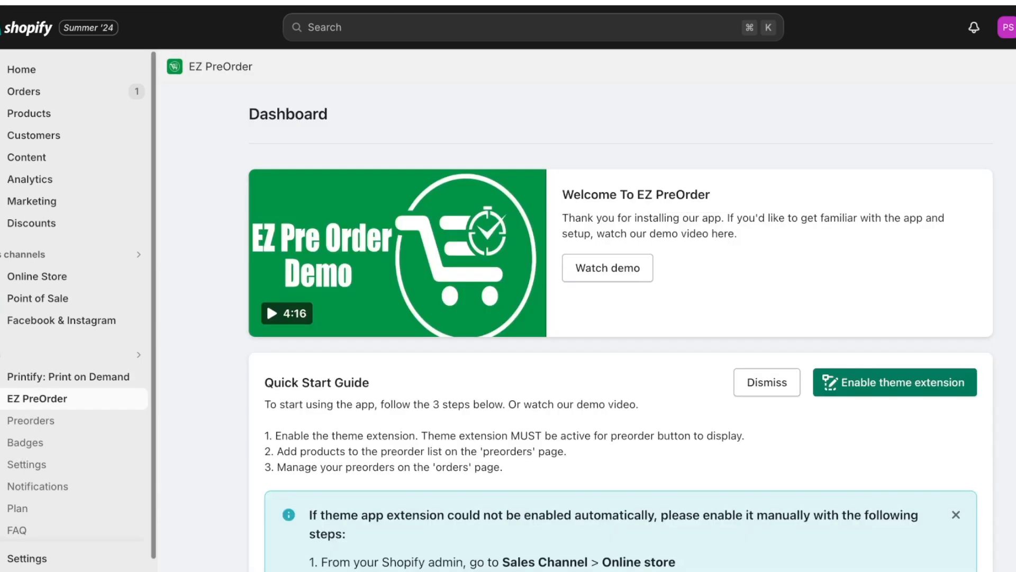
scroll(621, 327, down, 6)
click(31, 420)
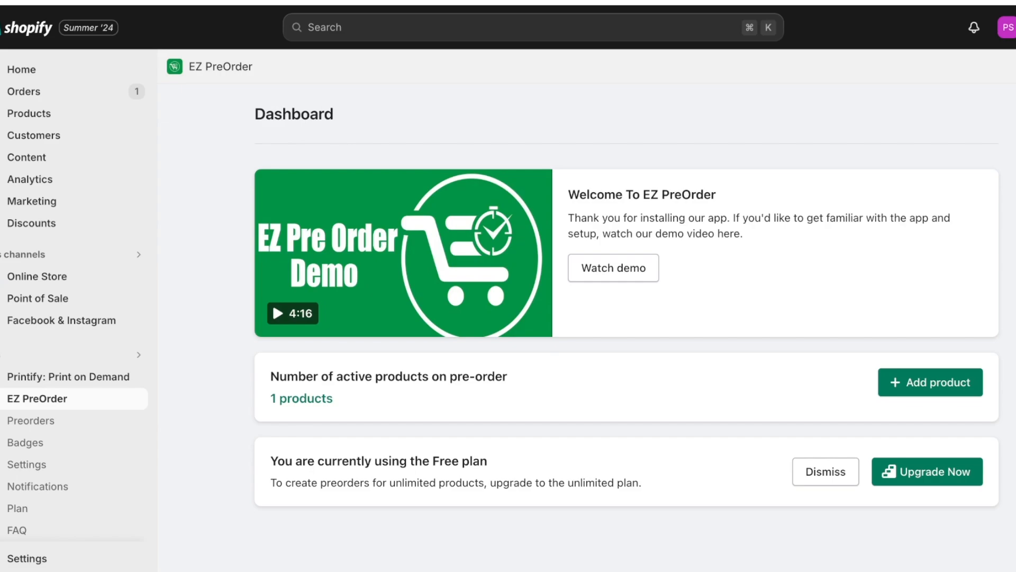
click(31, 421)
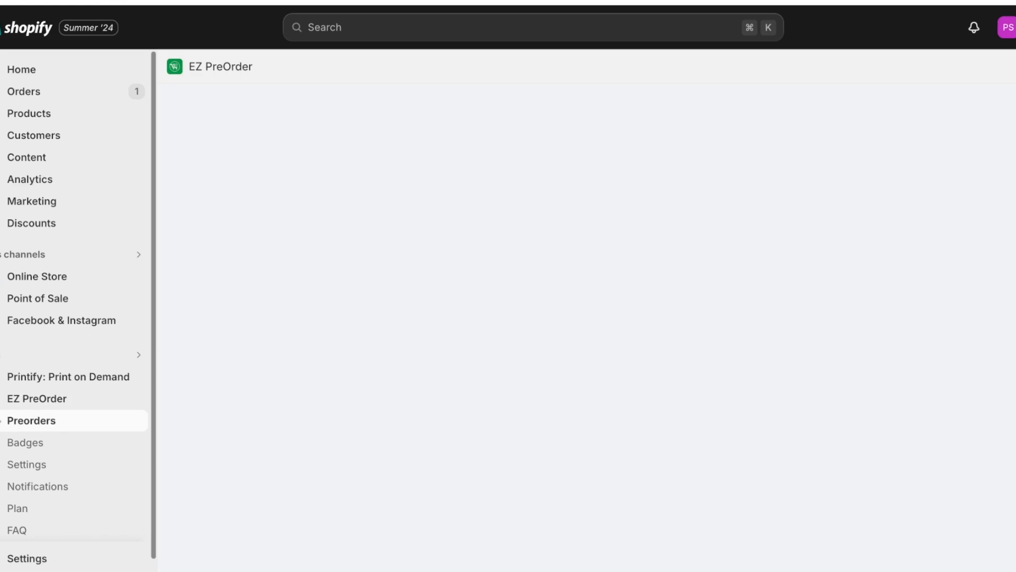
Switch to the My Store shop and open the Linen Shirt's preorder settings in EZ PreOrder.
click(1008, 27)
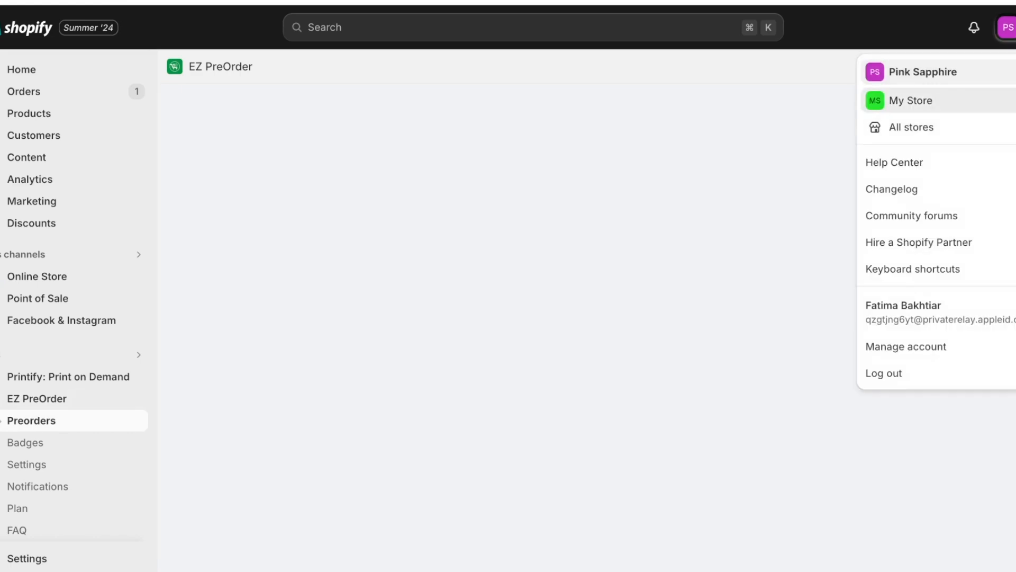
click(911, 100)
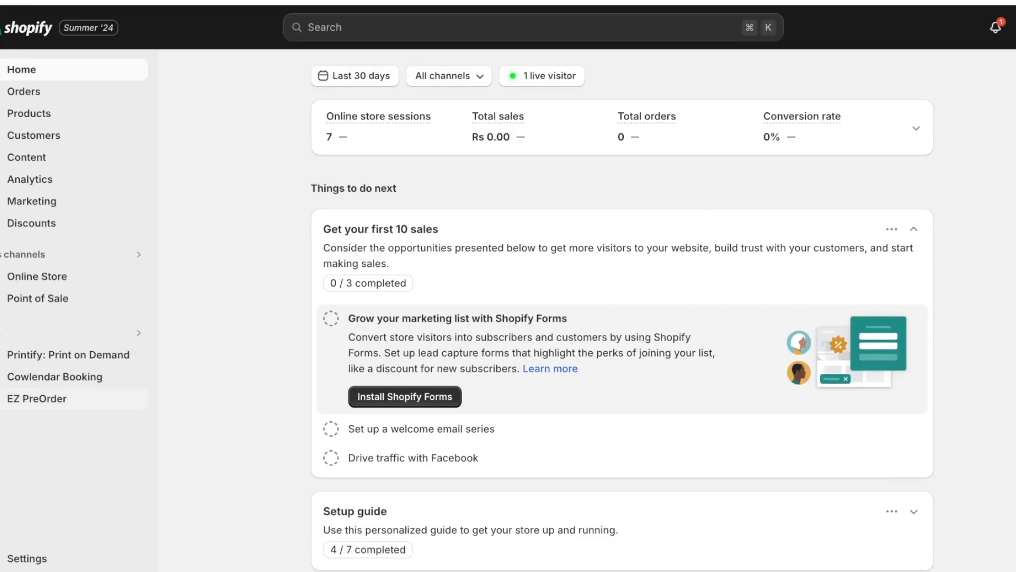
click(37, 399)
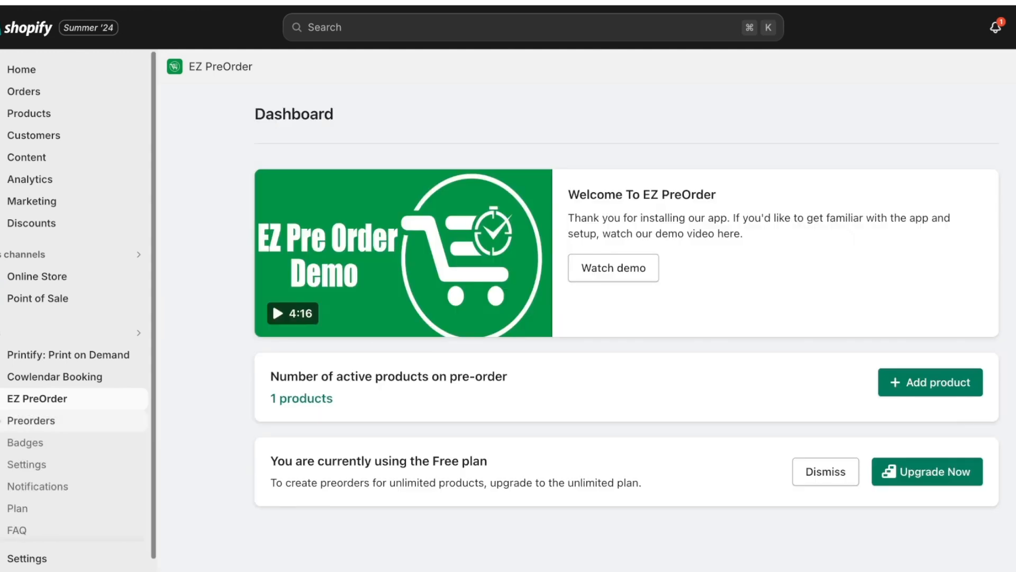
click(31, 421)
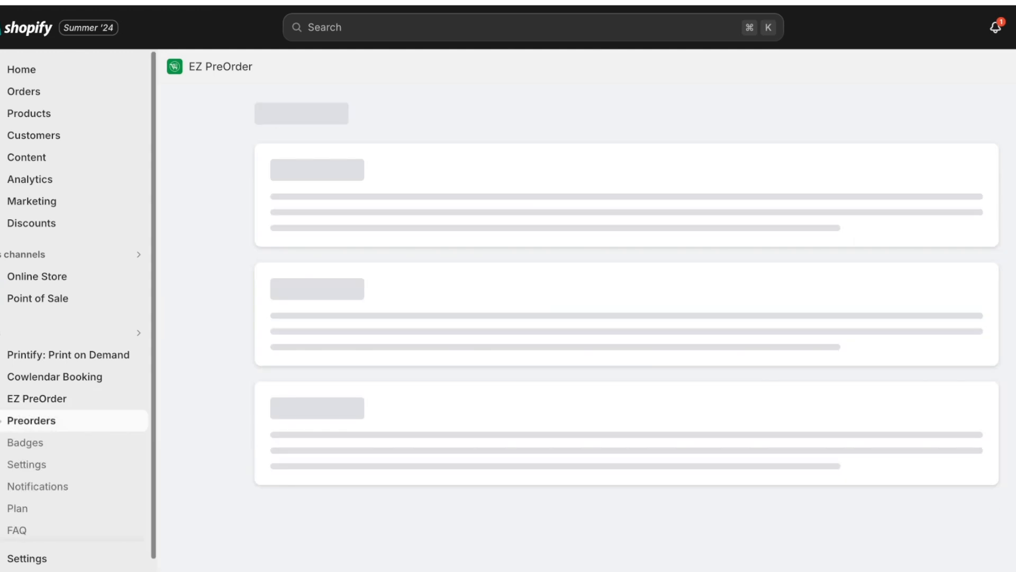
click(949, 201)
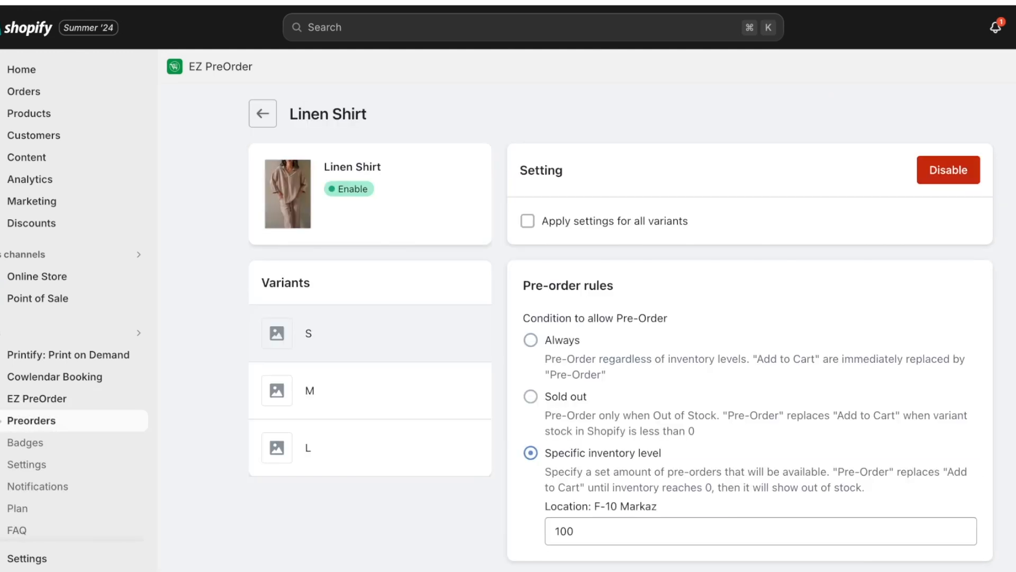
Set the Linen Shirt's S variant to Always allow preorders and save the rule.
scroll(620, 334, down, 5)
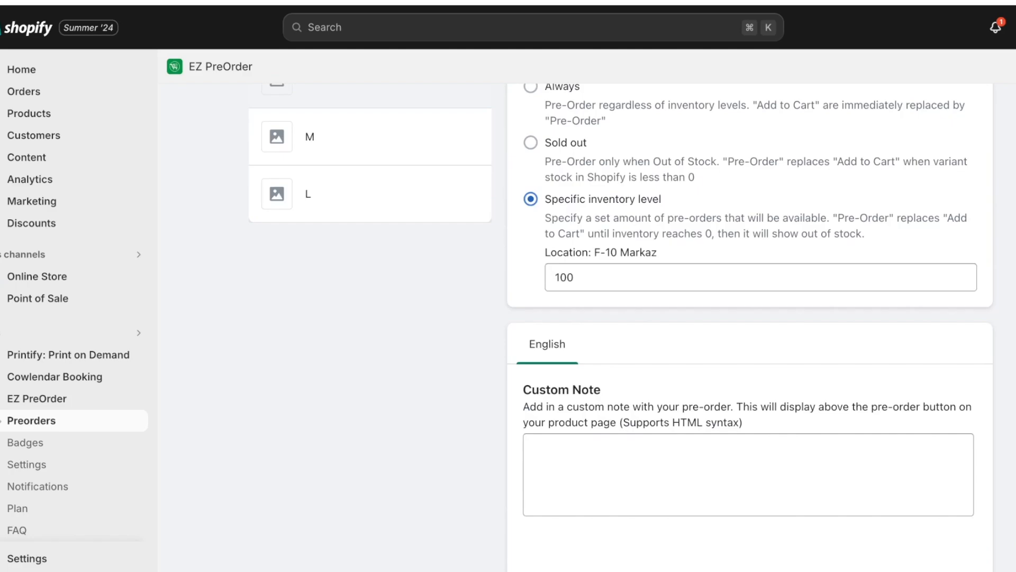
scroll(620, 334, up, 5)
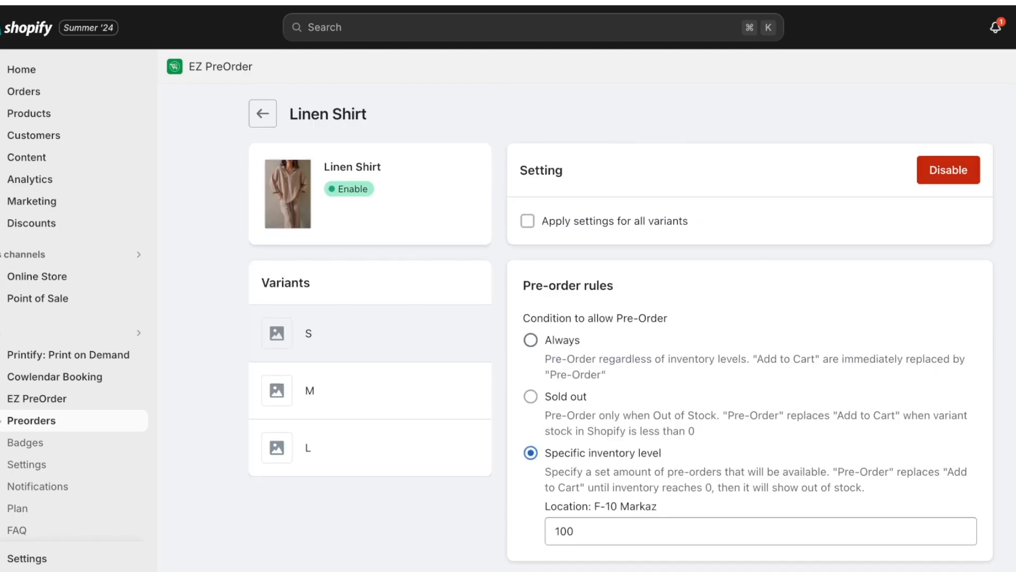
click(531, 340)
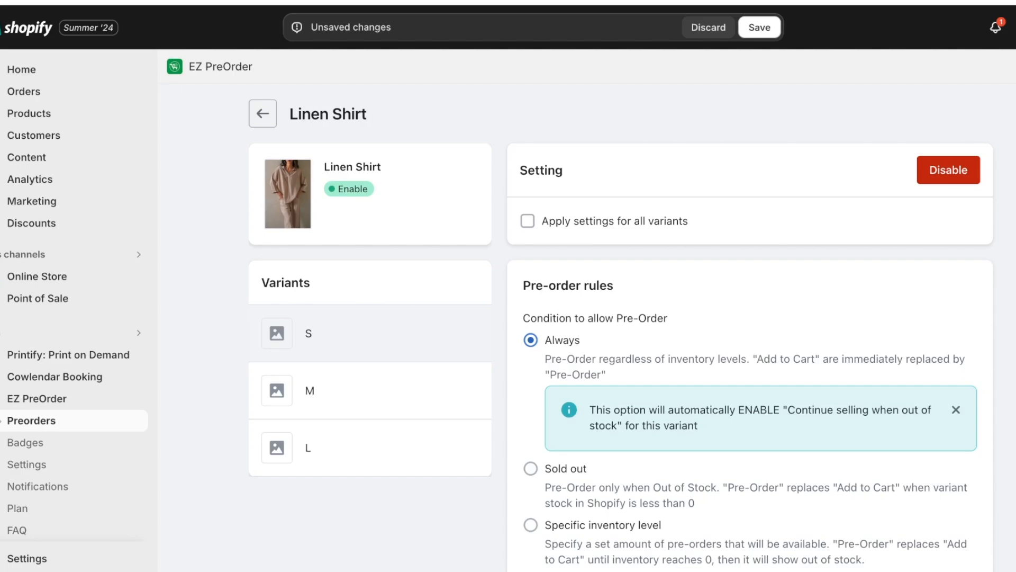
click(760, 28)
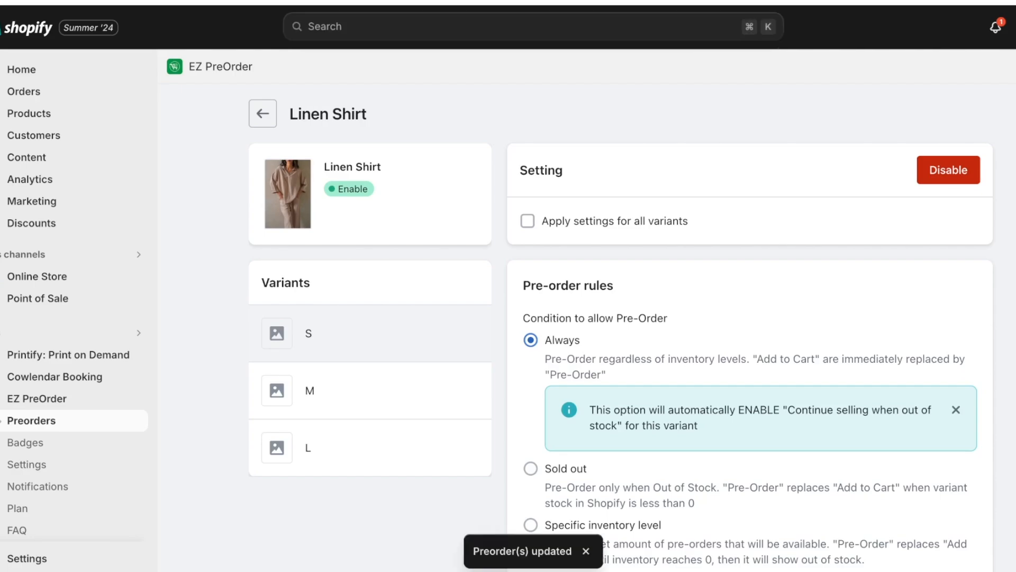
Preview the Linen Shirt's storefront page to inspect its purchase buttons, and return to EZ PreOrder.
scroll(620, 329, down, 5)
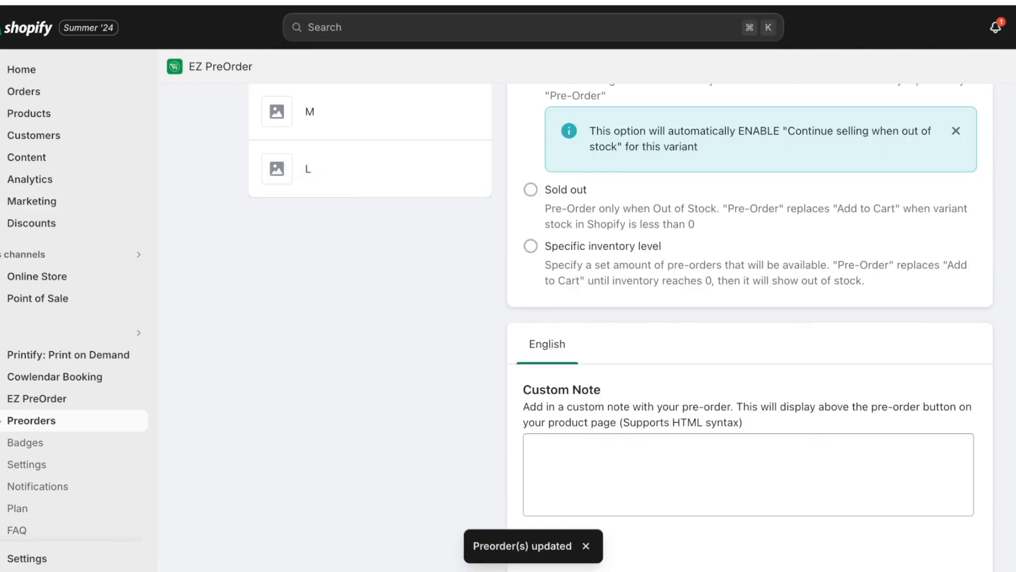
scroll(621, 328, up, 5)
click(29, 113)
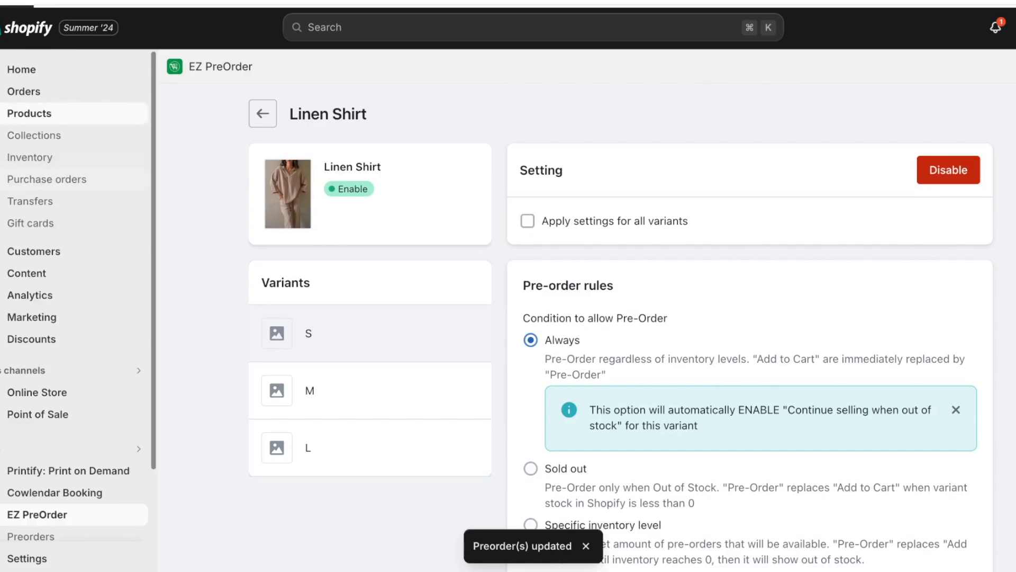
click(329, 317)
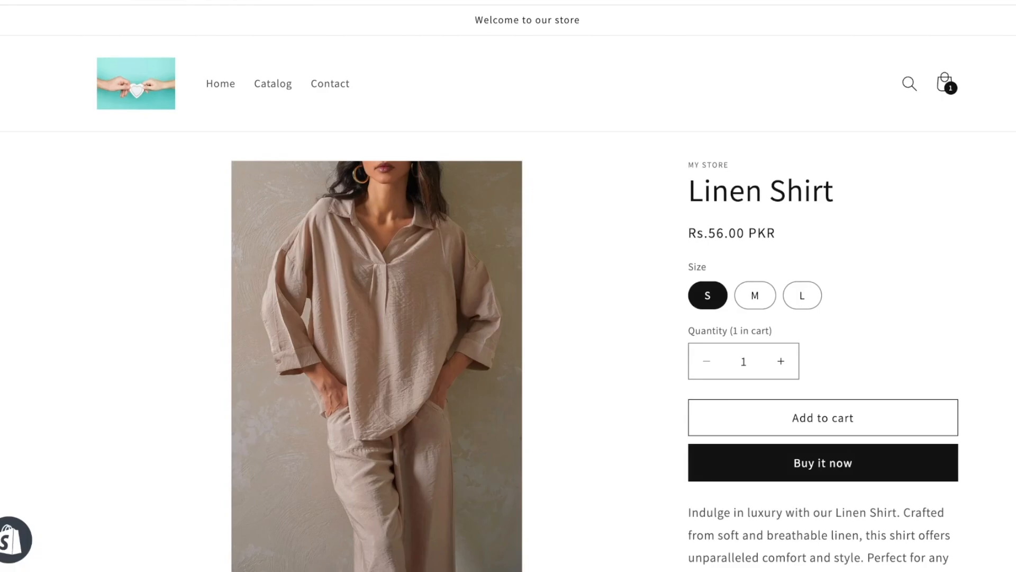
scroll(377, 339, down, 10)
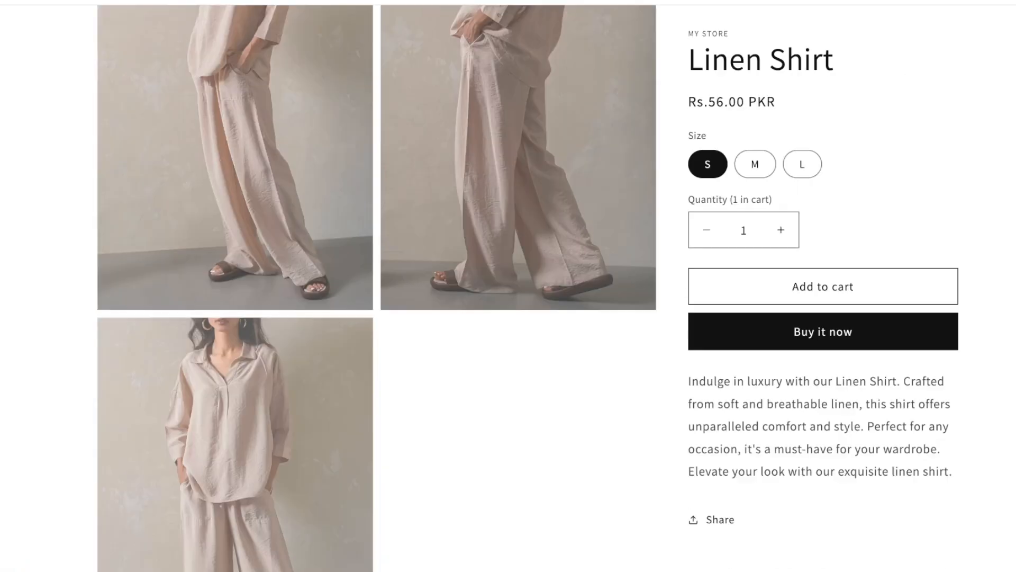
scroll(377, 338, up, 7)
scroll(377, 335, up, 1)
key(super+w)
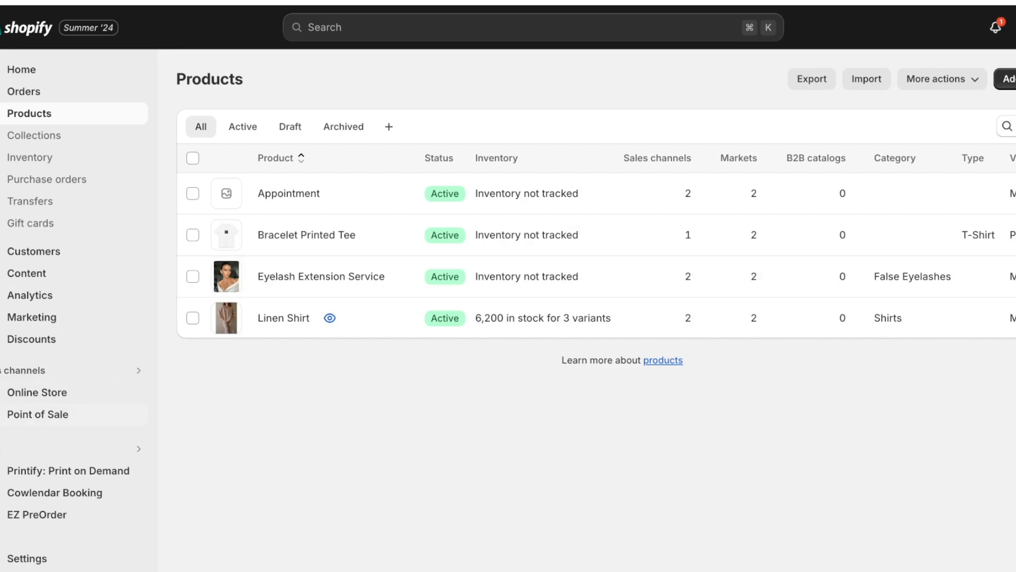
click(37, 514)
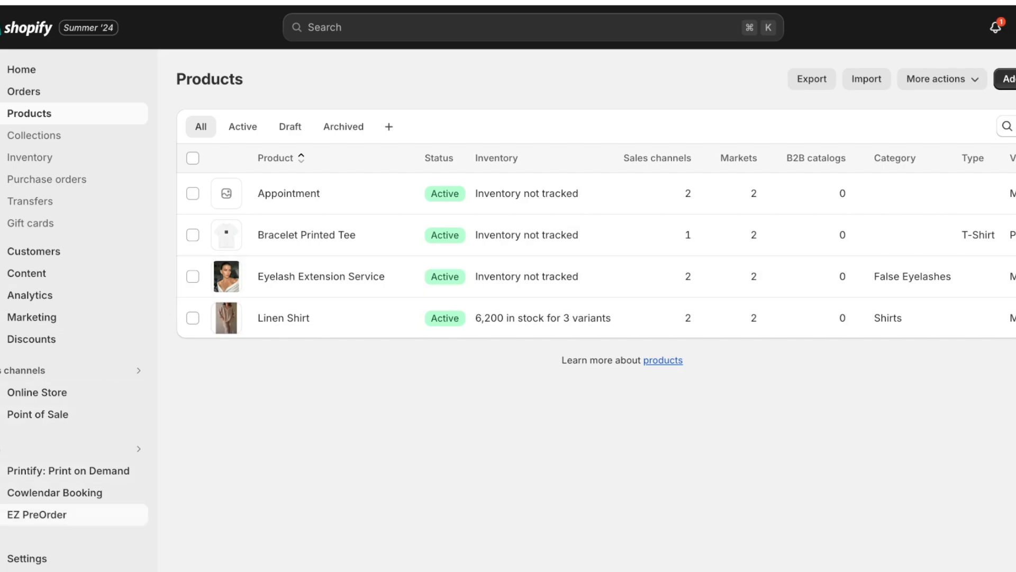